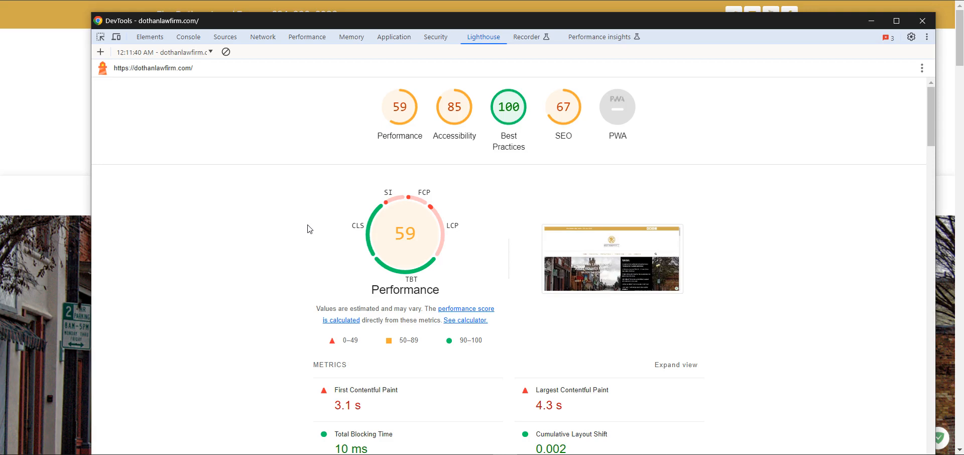
Scroll up and down through the dothanlawfirm.com homepage.
{"action": "scroll", "coordinate": [310, 229], "scroll_direction": "down", "scroll_amount": 3}
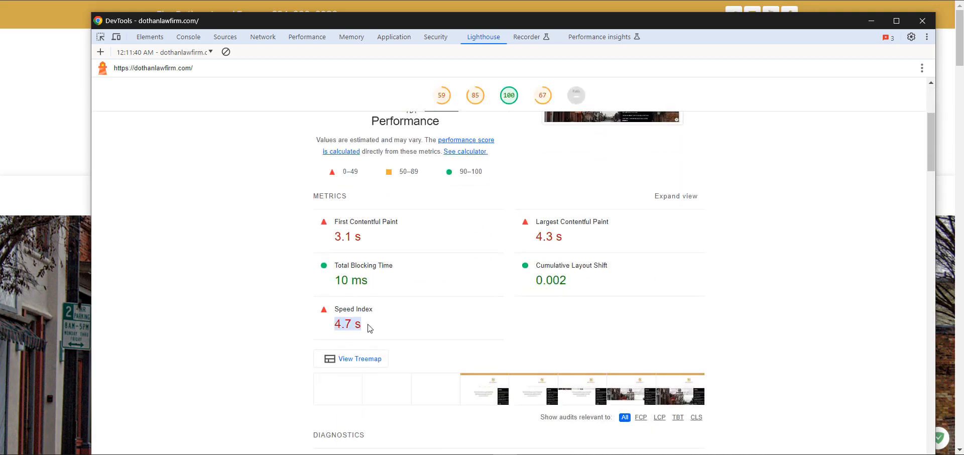
{"action": "scroll", "coordinate": [370, 327], "scroll_direction": "up", "scroll_amount": 3}
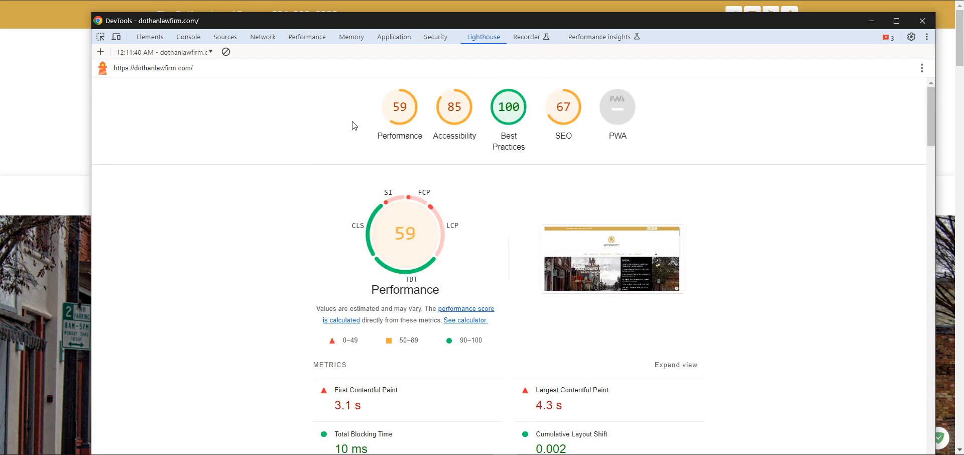
{"action": "scroll", "coordinate": [303, 283], "scroll_direction": "down", "scroll_amount": 2}
{"action": "scroll", "coordinate": [321, 284], "scroll_direction": "down", "scroll_amount": 2}
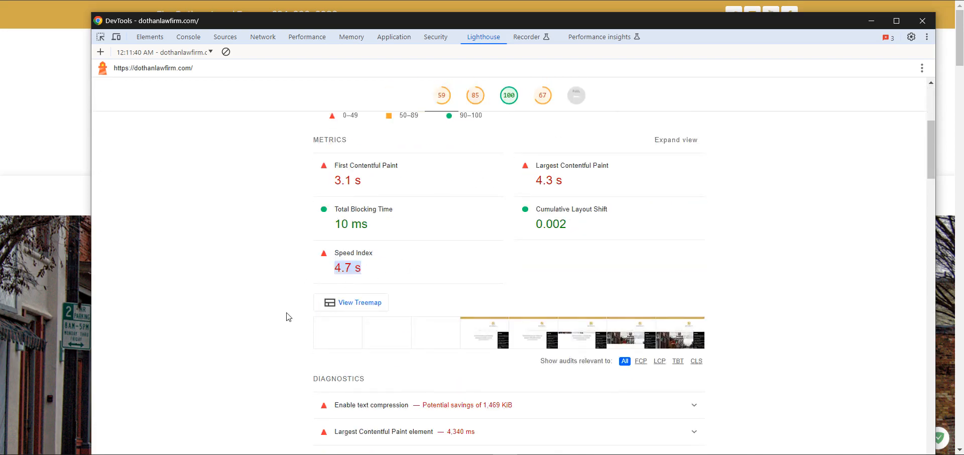
{"action": "scroll", "coordinate": [287, 315], "scroll_direction": "down", "scroll_amount": 5}
{"action": "scroll", "coordinate": [287, 315], "scroll_direction": "up", "scroll_amount": 5}
{"action": "scroll", "coordinate": [288, 316], "scroll_direction": "up", "scroll_amount": 4}
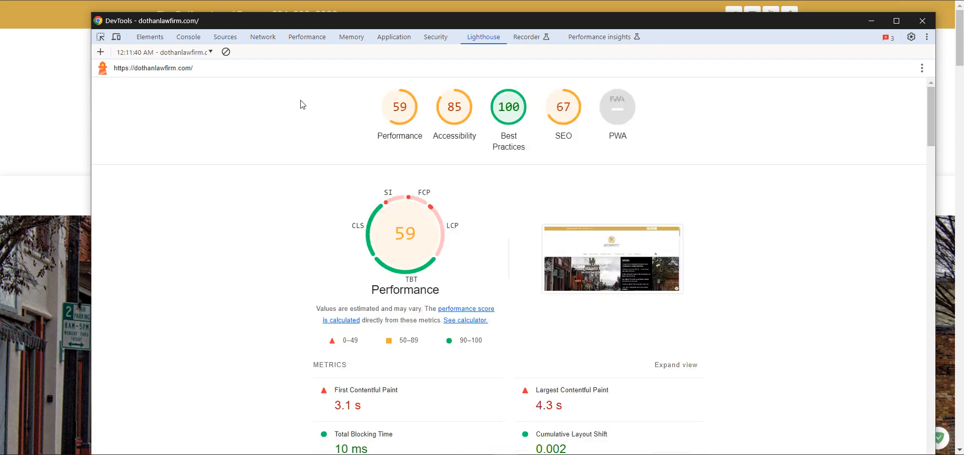
Move the Lighthouse report aside, briefly review its scores, then return to the live site.
{"action": "left_click_drag", "start_coordinate": [318, 25], "coordinate": [354, 101]}
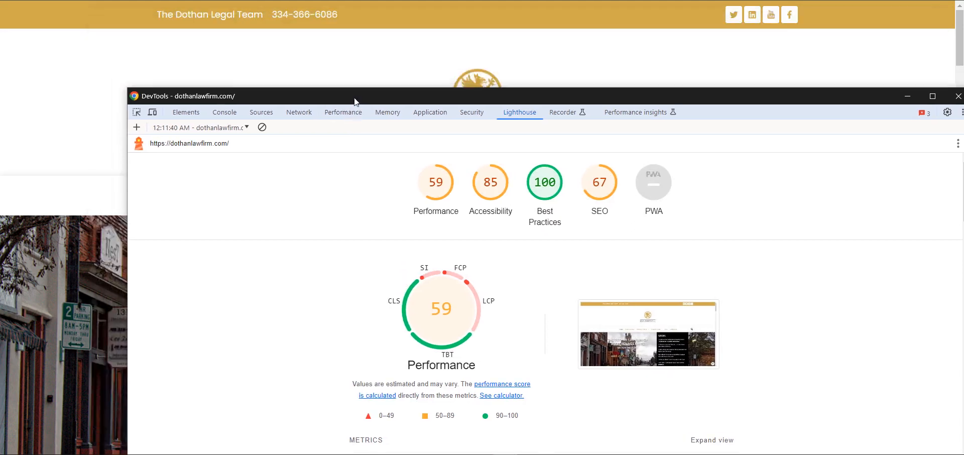
{"action": "left_click_drag", "start_coordinate": [339, 0], "coordinate": [387, 0]}
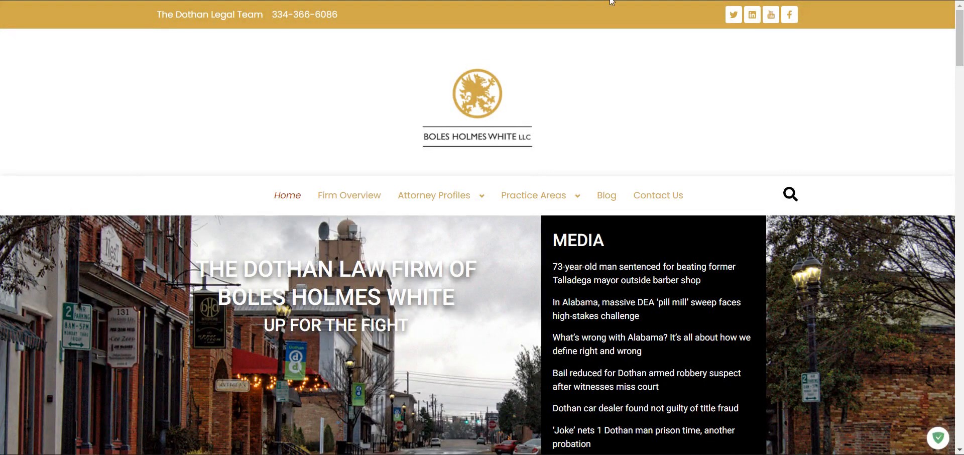
{"action": "scroll", "coordinate": [431, 263], "scroll_direction": "down", "scroll_amount": 3}
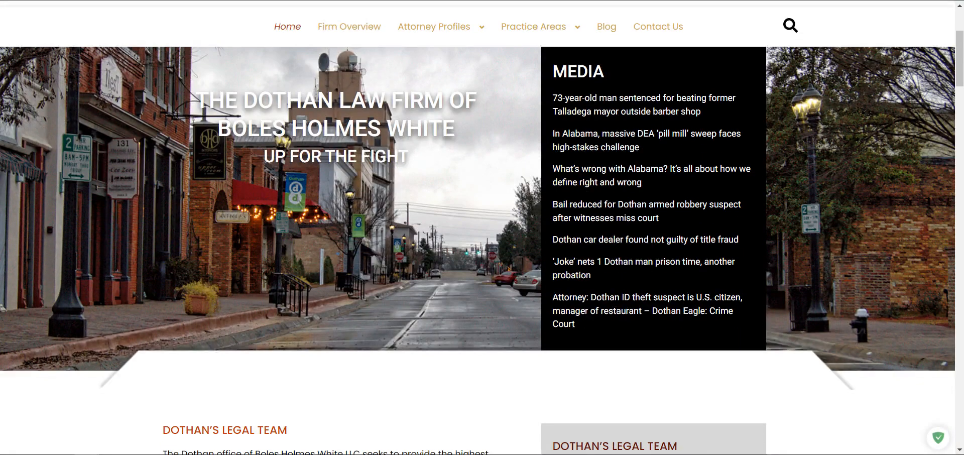
{"action": "left_click", "coordinate": [525, 454]}
{"action": "left_click_drag", "start_coordinate": [688, 96], "coordinate": [626, 0]}
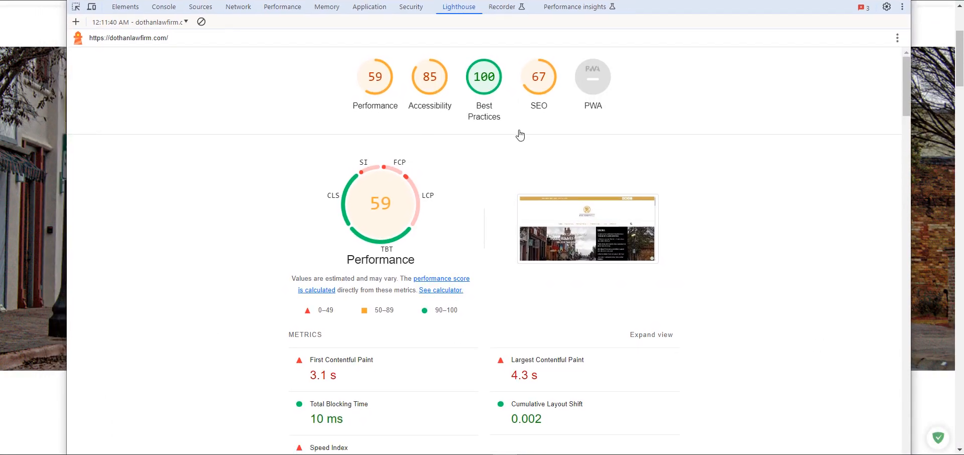
{"action": "scroll", "coordinate": [349, 239], "scroll_direction": "down", "scroll_amount": 5}
{"action": "scroll", "coordinate": [346, 232], "scroll_direction": "up", "scroll_amount": 5}
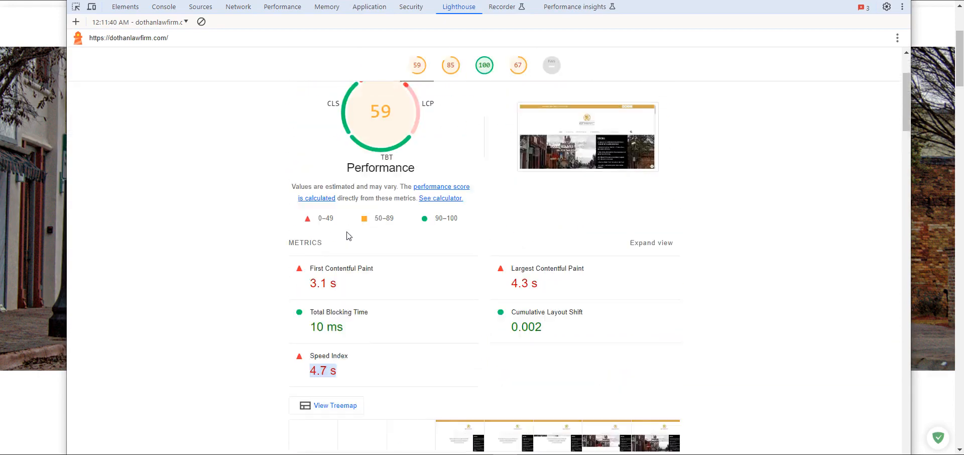
{"action": "mouse_move", "coordinate": [347, 236]}
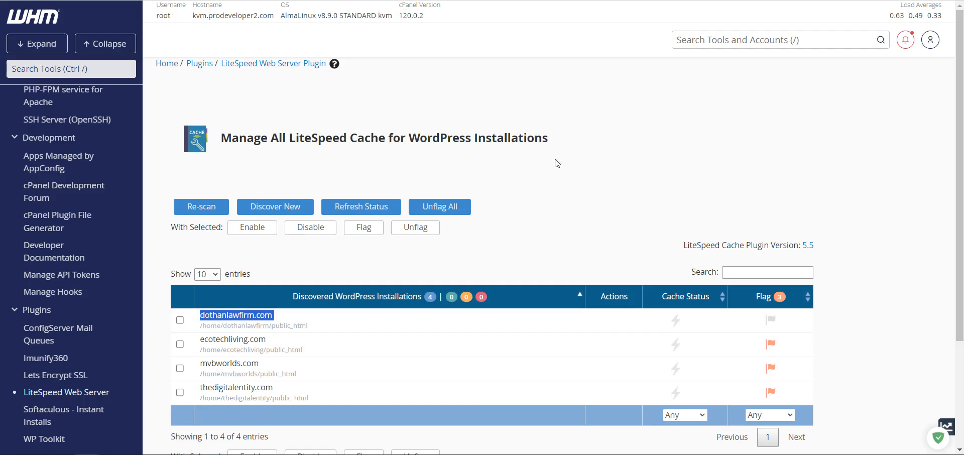
Find dothanlawfirm.com in the WordPress list, enable its LiteSpeed Cache, and refresh its status.
{"action": "key", "text": "ctrl+f"}
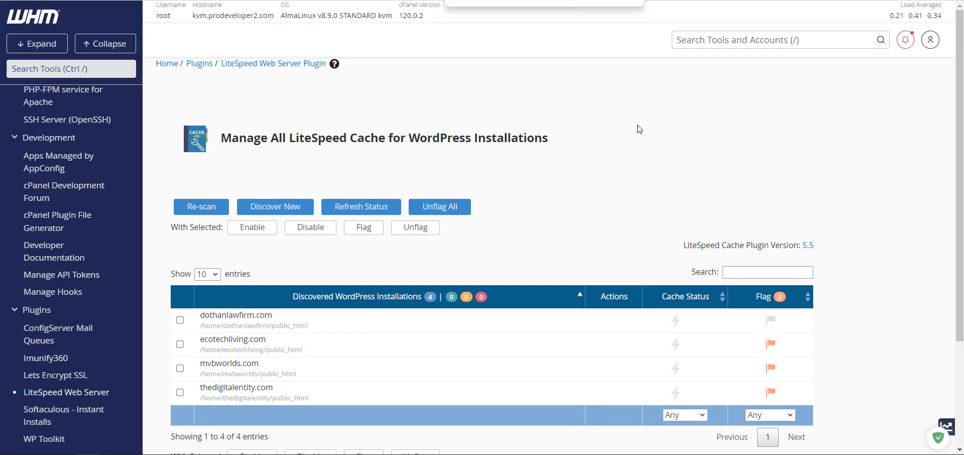
{"action": "type", "text": "dothanlawfirm.com"}
{"action": "mouse_move", "coordinate": [659, 317]}
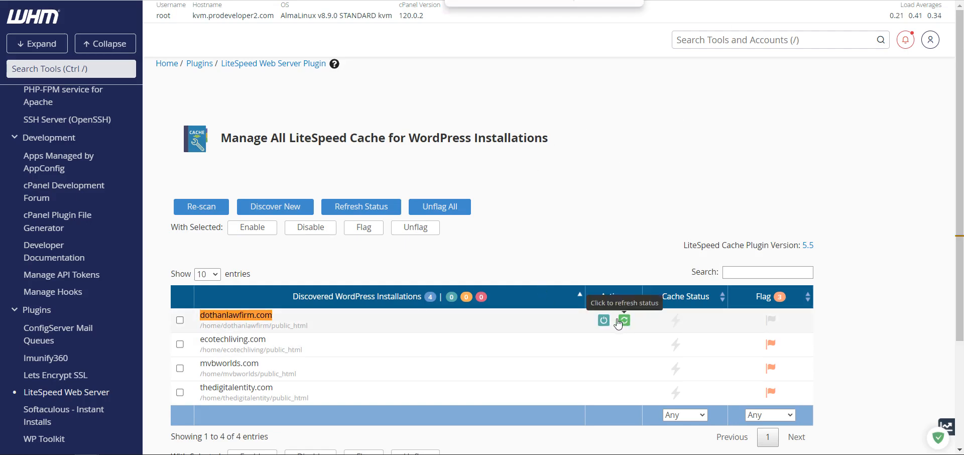
{"action": "left_click", "coordinate": [604, 321]}
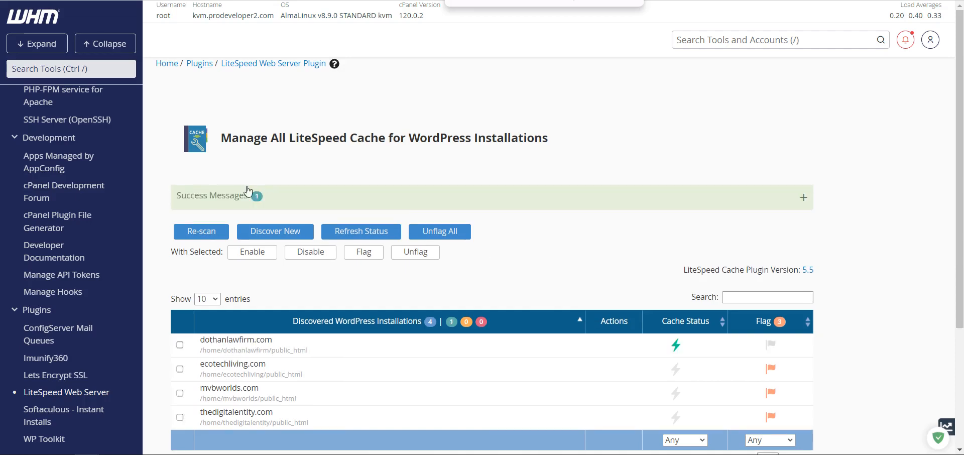
{"action": "left_click", "coordinate": [216, 194]}
{"action": "left_click", "coordinate": [624, 346]}
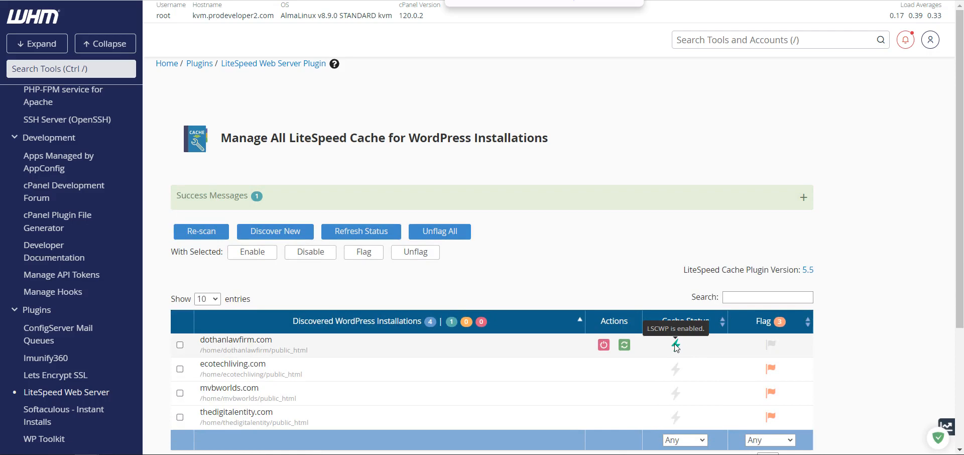
Copy the dothanlawfirm.com domain name from the installation row.
{"action": "double_click", "coordinate": [245, 339]}
{"action": "right_click", "coordinate": [245, 340]}
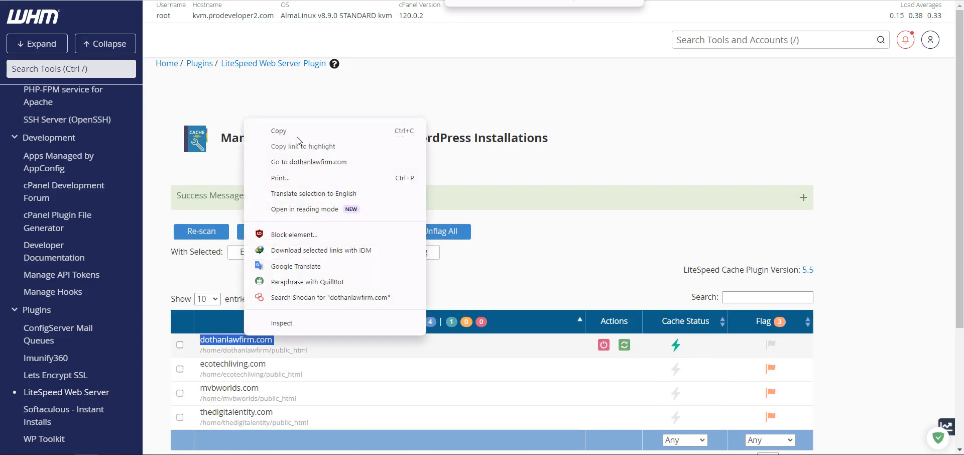
{"action": "left_click", "coordinate": [294, 132]}
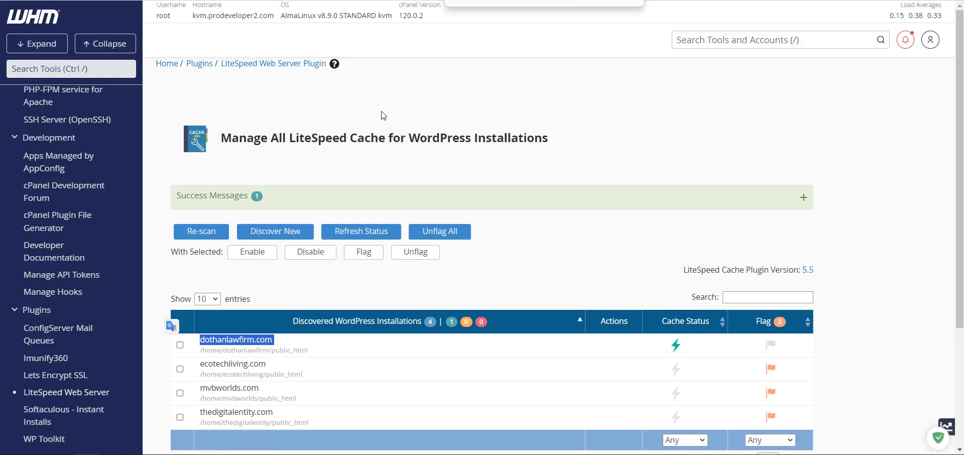
{"action": "scroll", "coordinate": [318, 171], "scroll_direction": "down", "scroll_amount": 3}
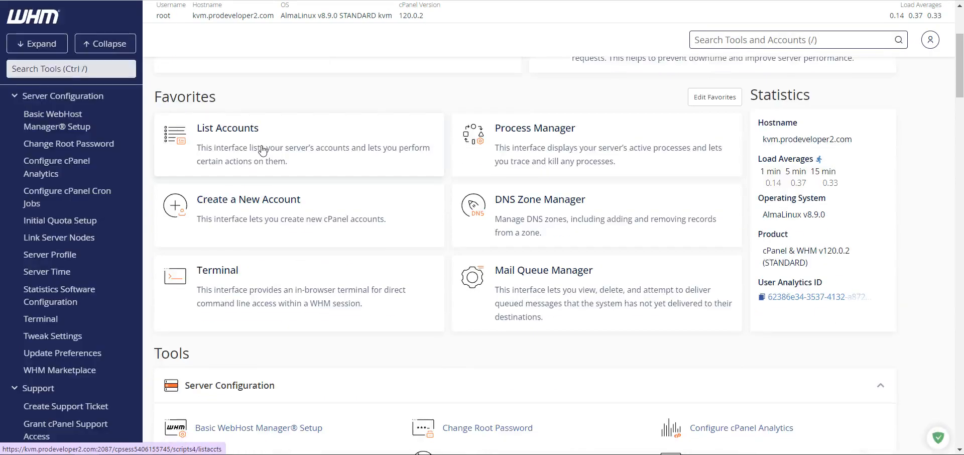
Search List Accounts for dothanlawfirm.com and open that account's cPanel.
{"action": "left_click", "coordinate": [337, 151]}
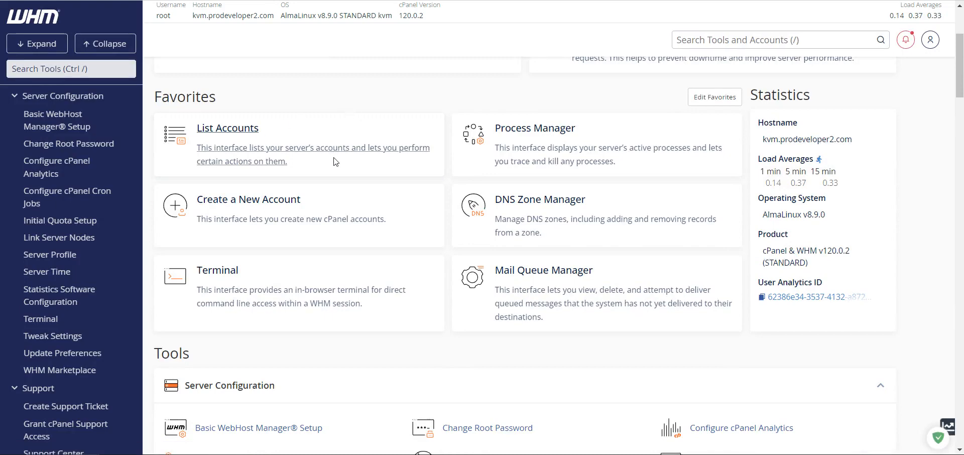
{"action": "left_click", "coordinate": [283, 163]}
{"action": "key", "text": "ctrl+v"}
{"action": "left_click", "coordinate": [355, 167]}
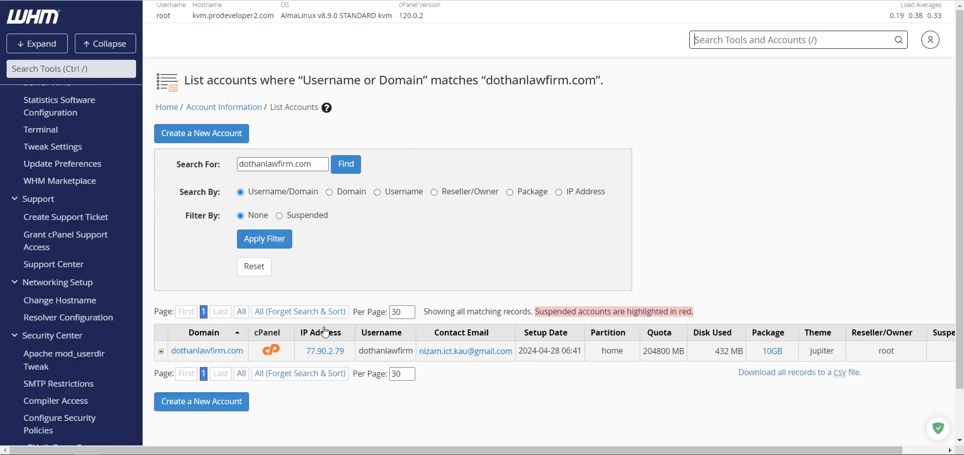
{"action": "left_click", "coordinate": [278, 352]}
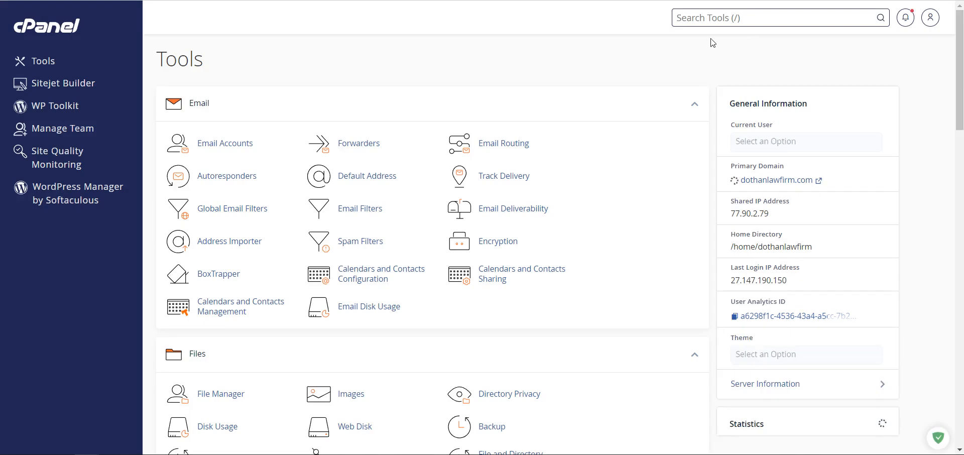
Open WordPress Manager by Softaculous, then switch to the cPanel tools page in another tab.
{"action": "left_click", "coordinate": [79, 195]}
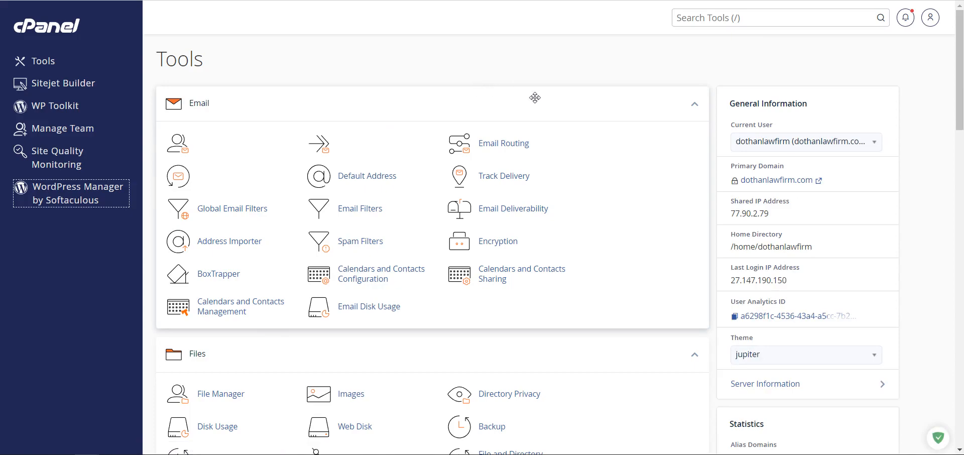
{"action": "scroll", "coordinate": [534, 98], "scroll_direction": "down", "scroll_amount": 11}
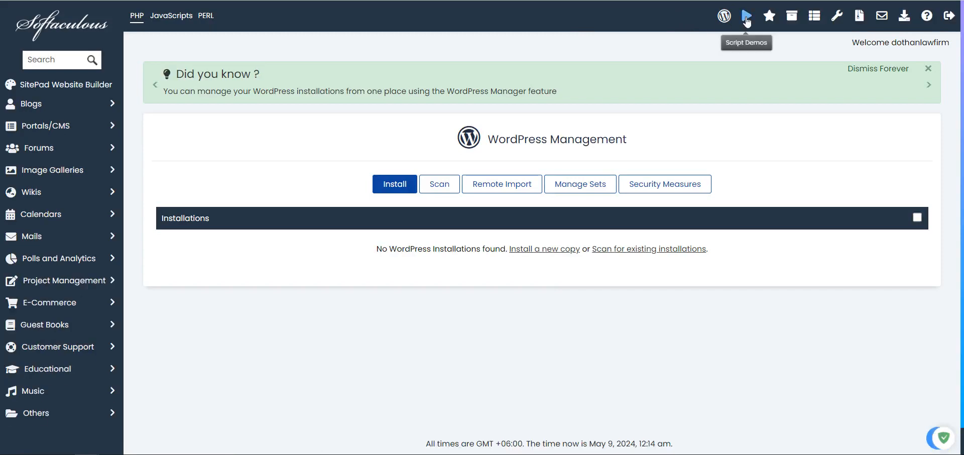
{"action": "right_click", "coordinate": [702, 18]}
{"action": "key", "text": "Escape"}
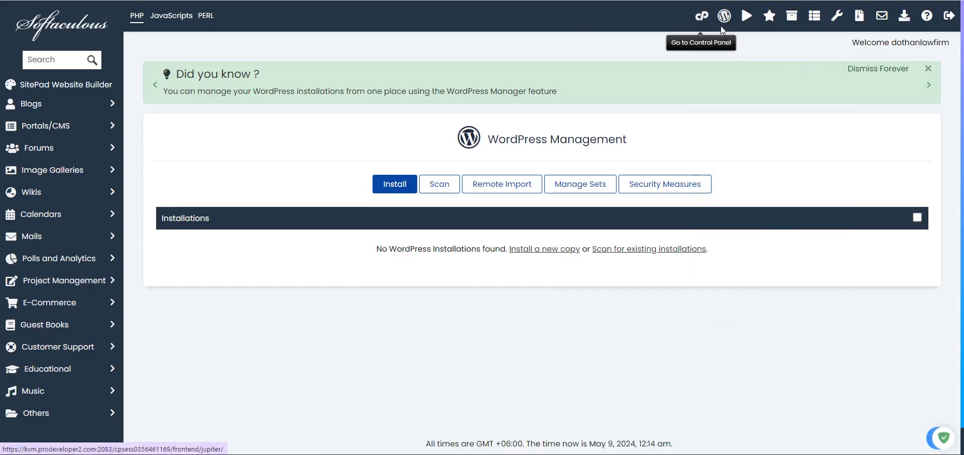
{"action": "left_click", "coordinate": [828, 0]}
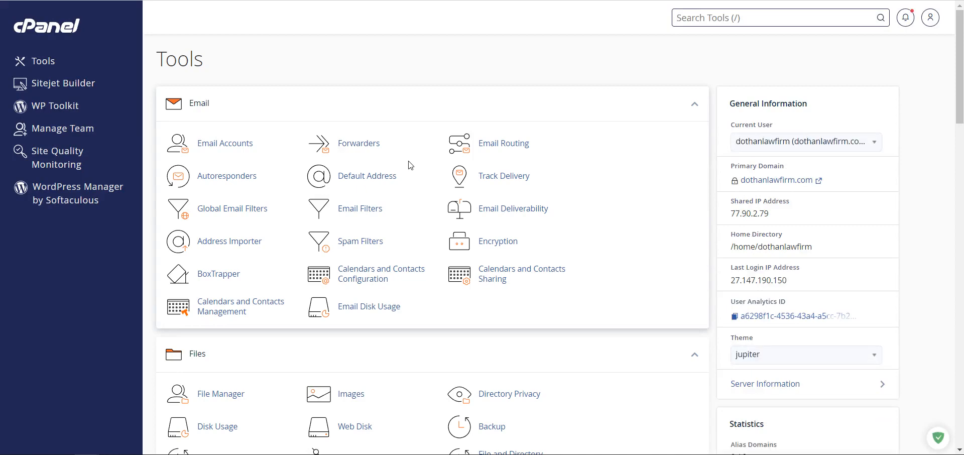
Open the LiteSpeed Web Cache Manager under Advanced and look over its options.
{"action": "scroll", "coordinate": [411, 165], "scroll_direction": "down", "scroll_amount": 5}
{"action": "scroll", "coordinate": [411, 164], "scroll_direction": "down", "scroll_amount": 12}
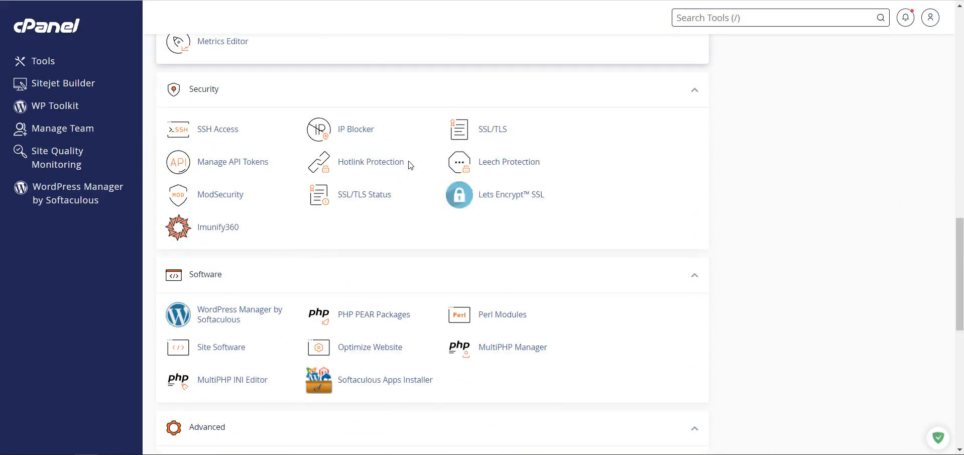
{"action": "scroll", "coordinate": [410, 165], "scroll_direction": "down", "scroll_amount": 3}
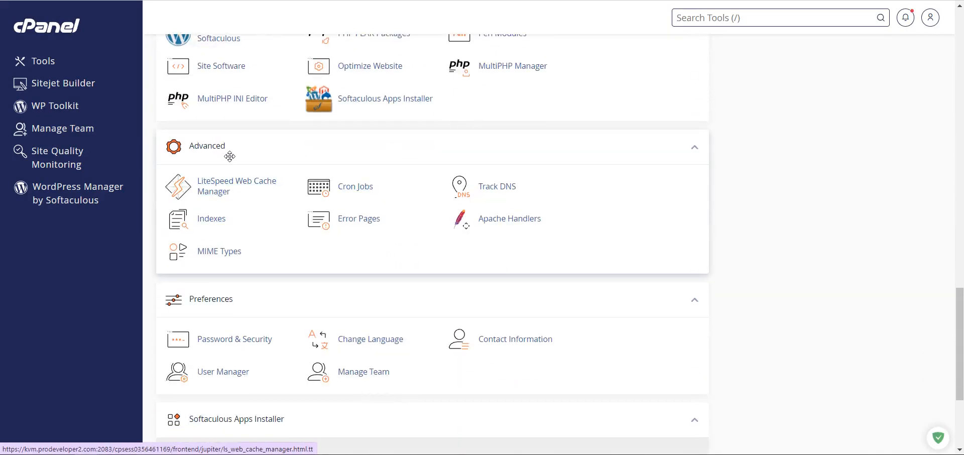
{"action": "left_click", "coordinate": [206, 187]}
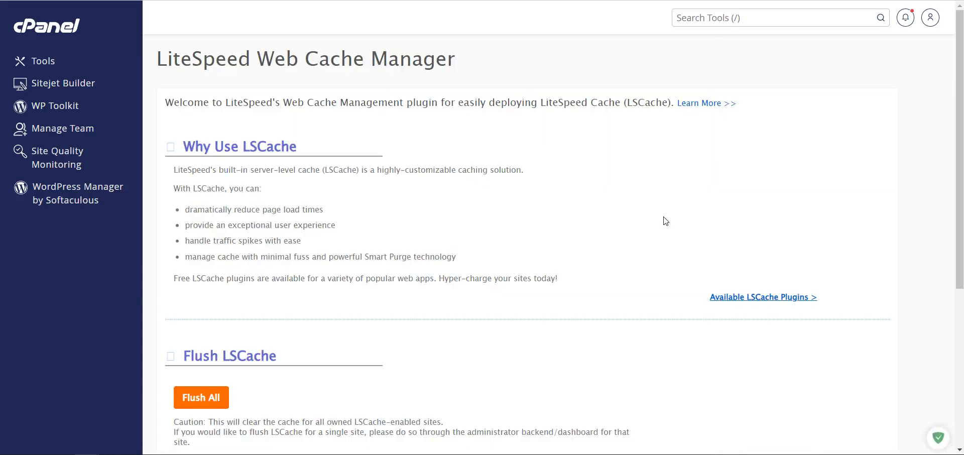
{"action": "scroll", "coordinate": [665, 221], "scroll_direction": "down", "scroll_amount": 5}
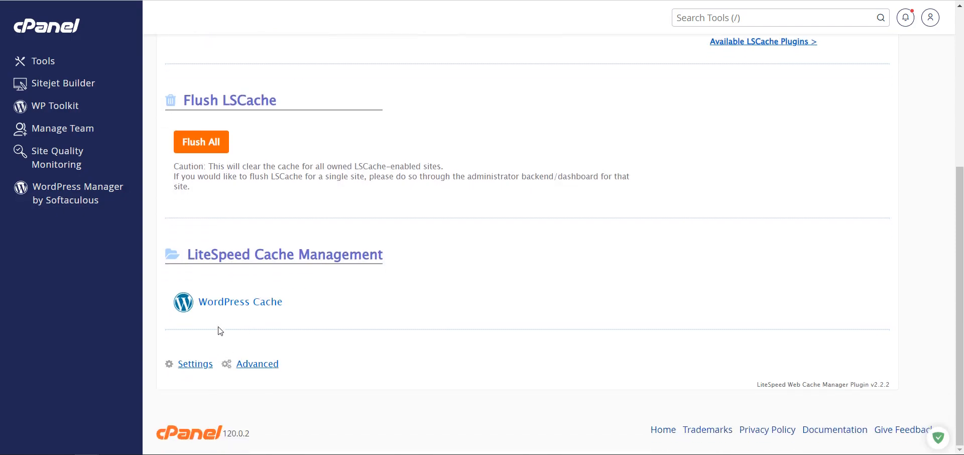
{"action": "scroll", "coordinate": [219, 331], "scroll_direction": "up", "scroll_amount": 5}
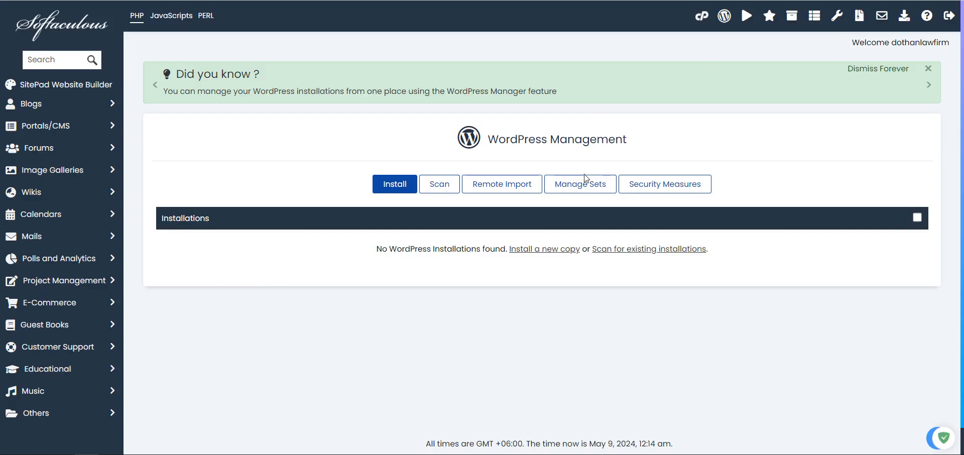
{"action": "left_click", "coordinate": [437, 186]}
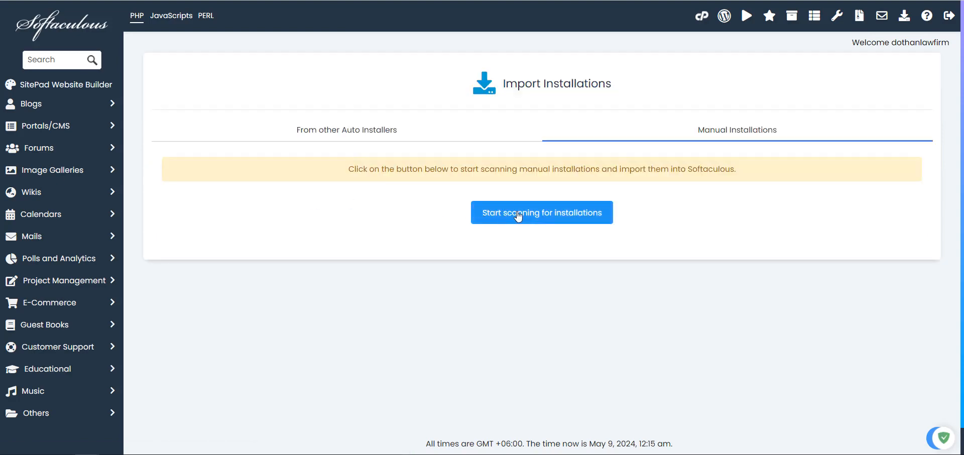
{"action": "left_click", "coordinate": [519, 216]}
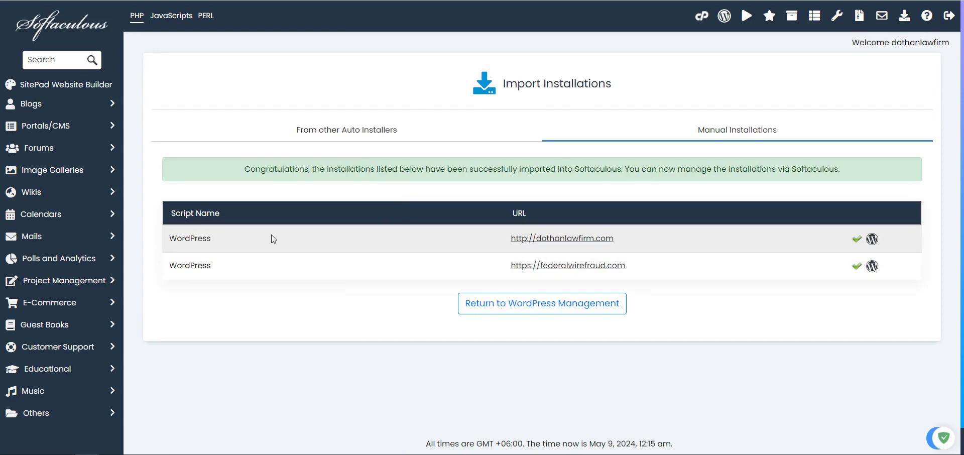
{"action": "left_click", "coordinate": [552, 310]}
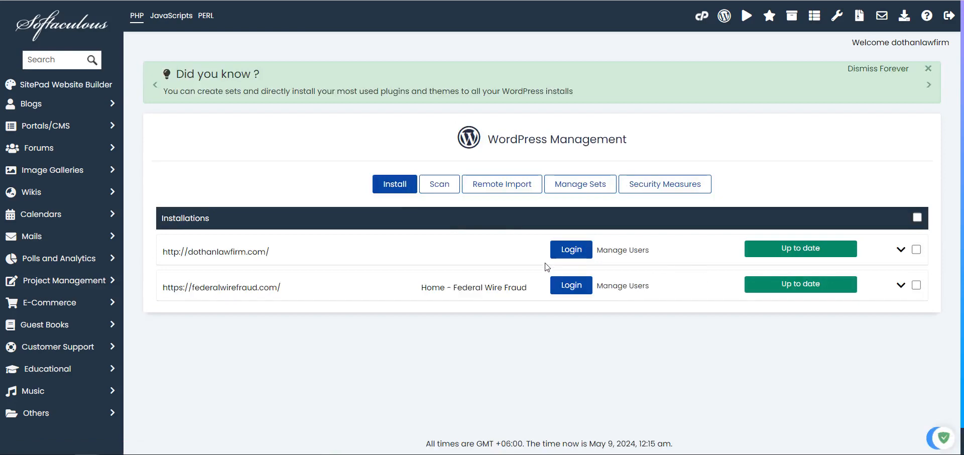
{"action": "left_click", "coordinate": [574, 254]}
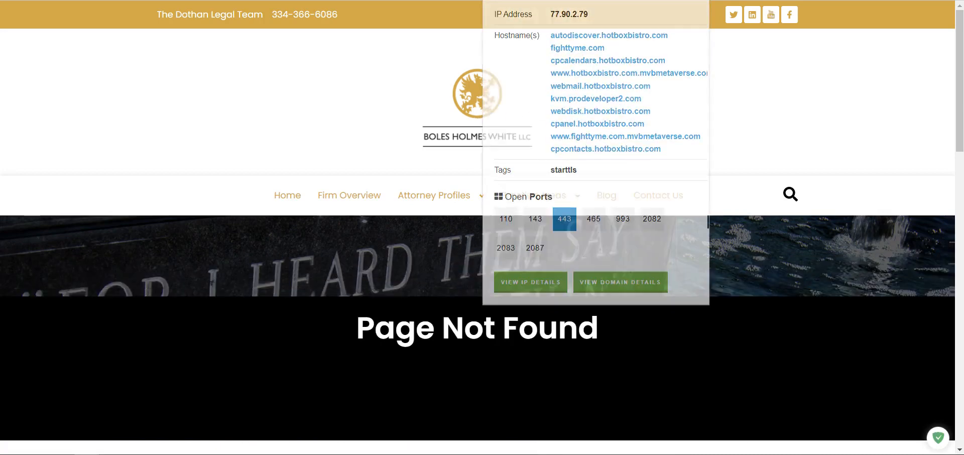
Close the Shodan IP popup on the Page Not Found page and switch back to Softaculous.
{"action": "left_click", "coordinate": [573, 119]}
{"action": "scroll", "coordinate": [574, 119], "scroll_direction": "down", "scroll_amount": 5}
{"action": "scroll", "coordinate": [573, 119], "scroll_direction": "up", "scroll_amount": 5}
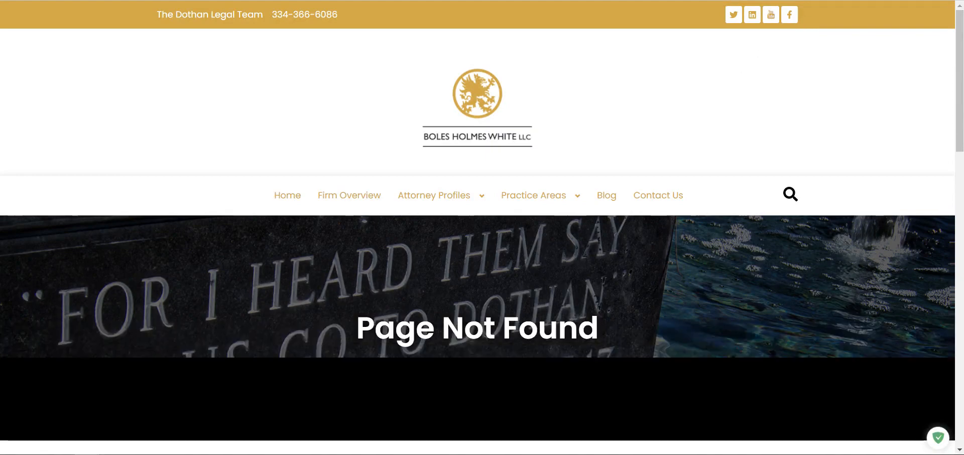
{"action": "key", "text": "ctrl+shift+Tab"}
{"action": "key", "text": "ctrl+Tab"}
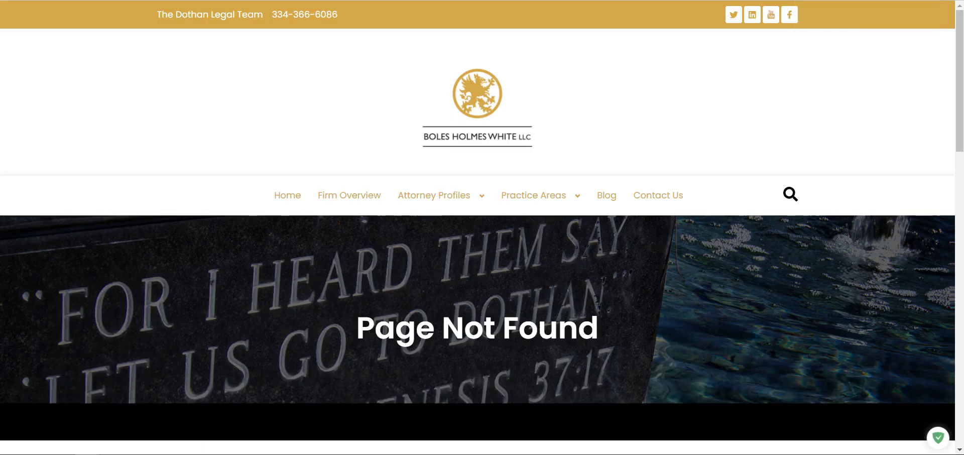
{"action": "key", "text": "ctrl+shift+Tab"}
Expand dothanlawfirm.com's details (WordPress 6.5.3, auto-upgrades off) and open Manage Users.
{"action": "left_click", "coordinate": [900, 250]}
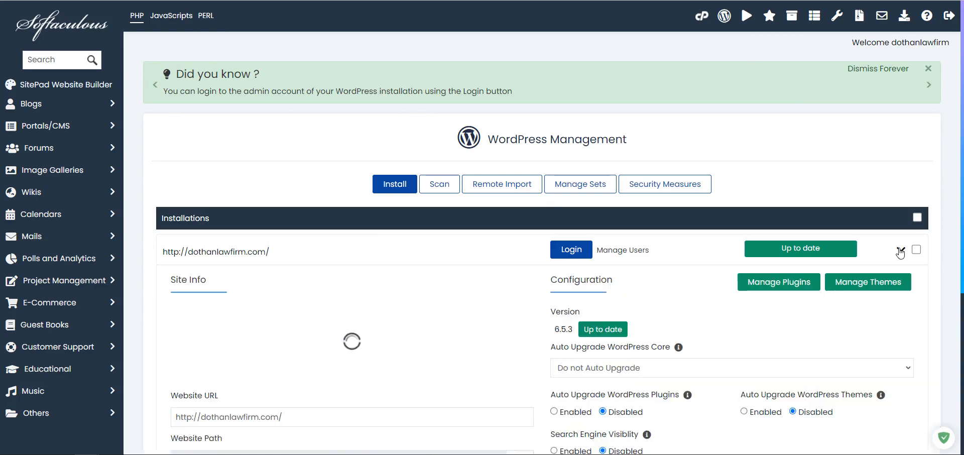
{"action": "scroll", "coordinate": [715, 233], "scroll_direction": "down", "scroll_amount": 3}
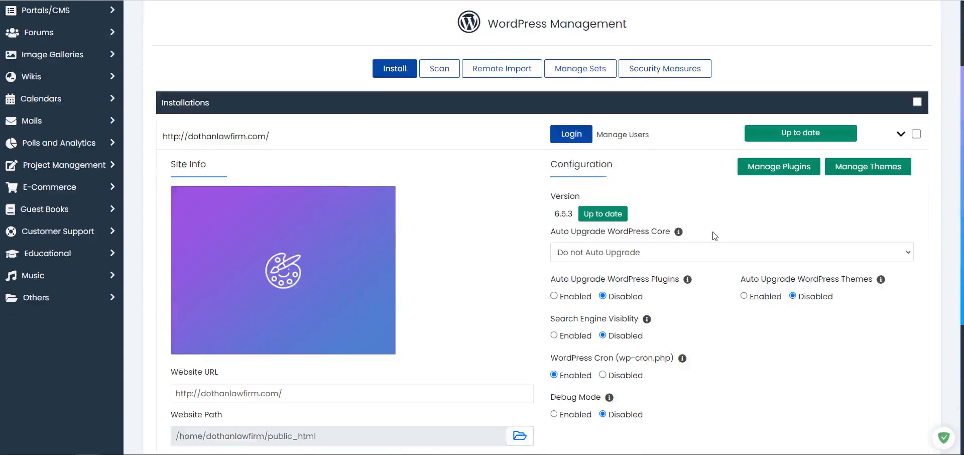
{"action": "scroll", "coordinate": [682, 283], "scroll_direction": "down", "scroll_amount": 3}
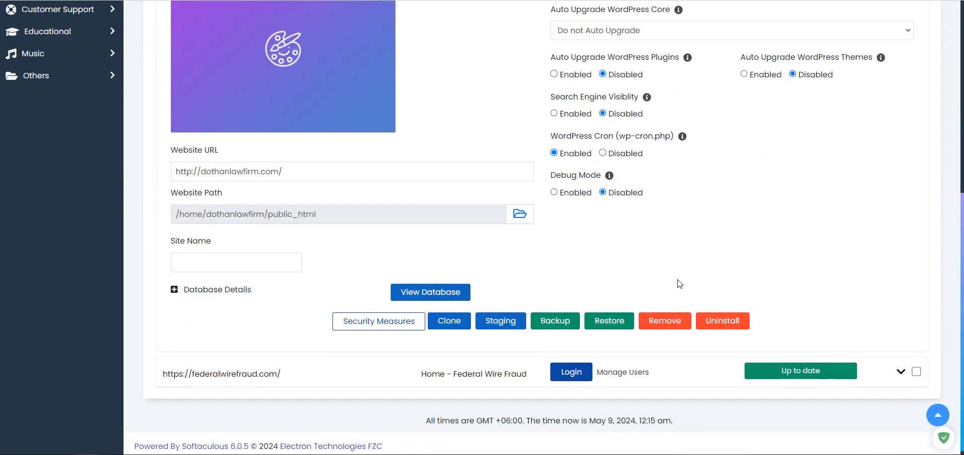
{"action": "scroll", "coordinate": [624, 264], "scroll_direction": "up", "scroll_amount": 6}
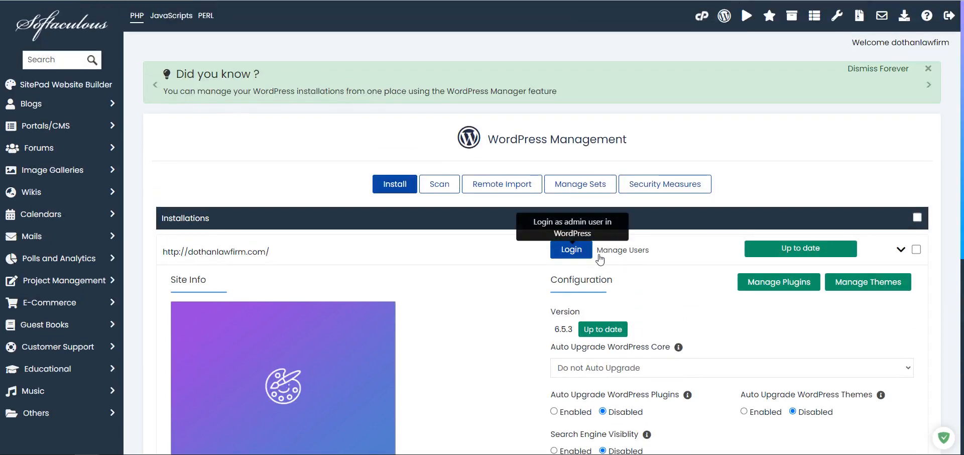
{"action": "left_click", "coordinate": [623, 250]}
Open the Add User form and enter the new user's username.
{"action": "left_click", "coordinate": [622, 77]}
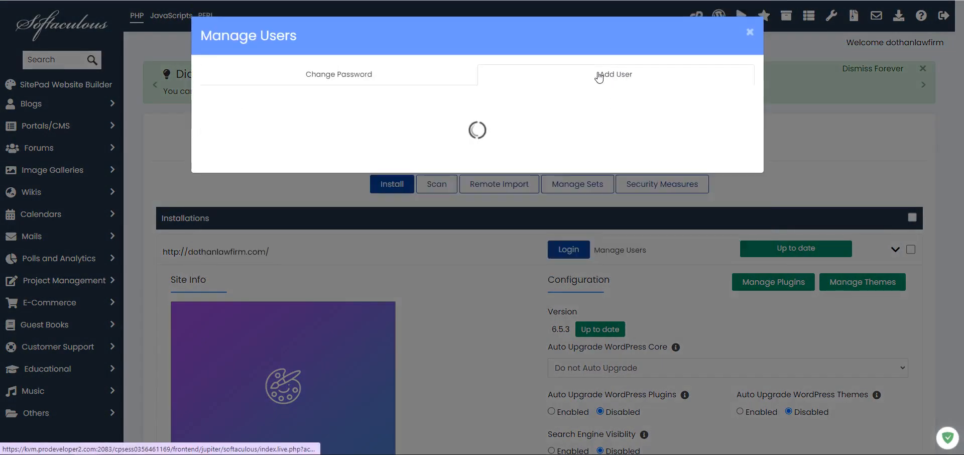
{"action": "left_click", "coordinate": [249, 169]}
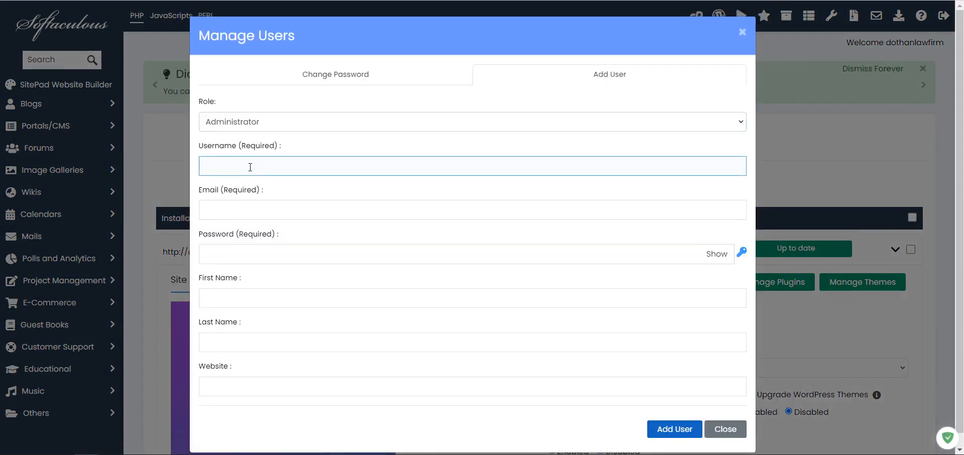
{"action": "left_click", "coordinate": [717, 256]}
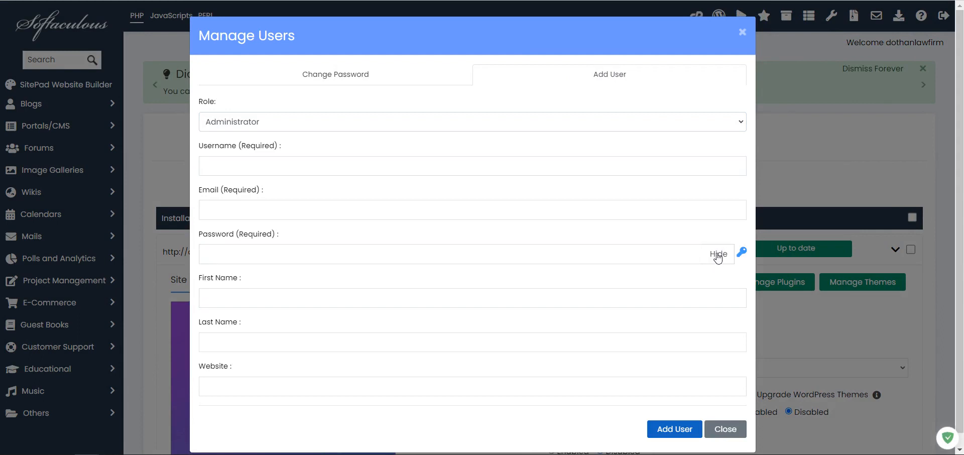
{"action": "left_click", "coordinate": [718, 255]}
{"action": "type", "text": "••"}
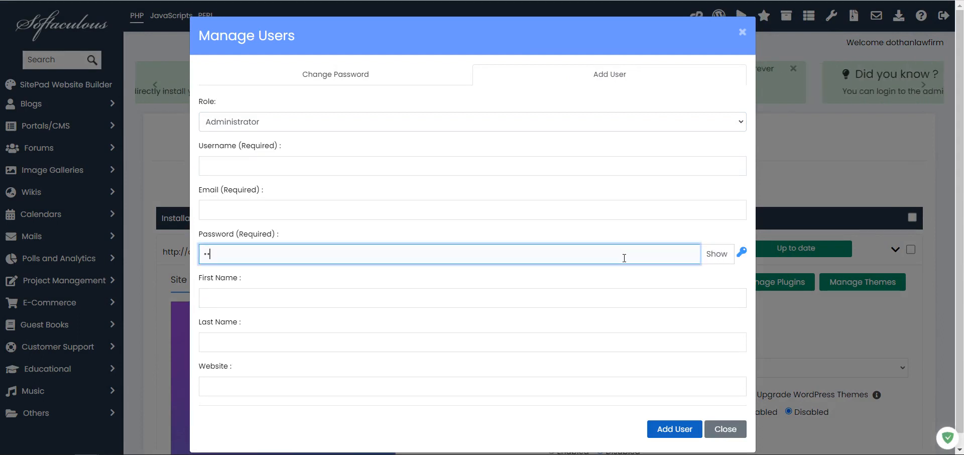
{"action": "key", "text": "BackSpace"}
{"action": "key", "text": "BackSpace"}
{"action": "left_click", "coordinate": [353, 164]}
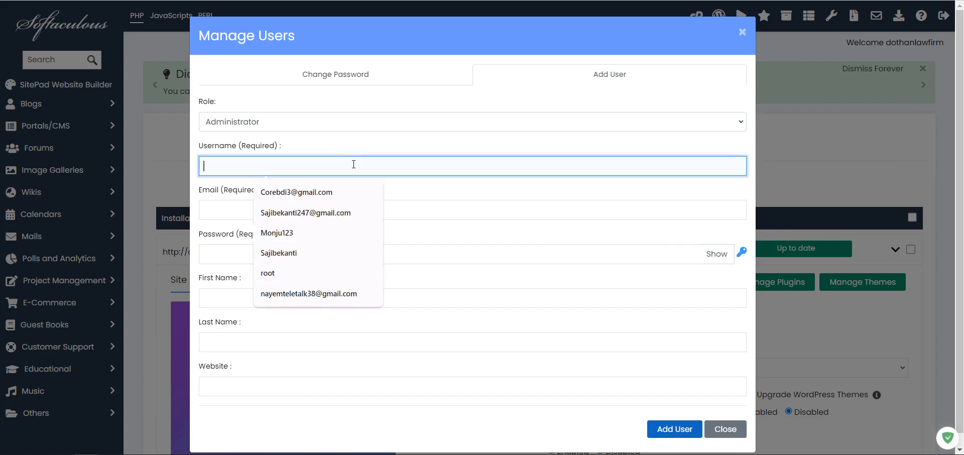
{"action": "left_click", "coordinate": [437, 90]}
{"action": "left_click", "coordinate": [346, 162]}
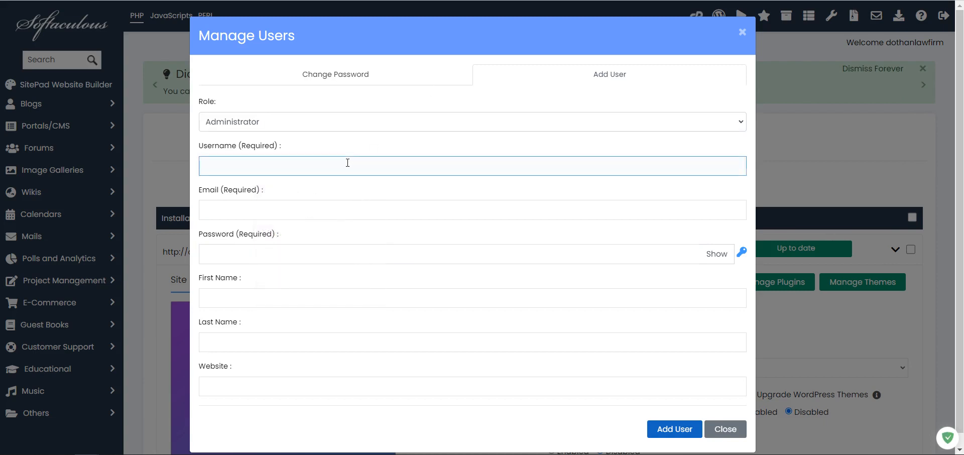
{"action": "type", "text": "sajibe"}
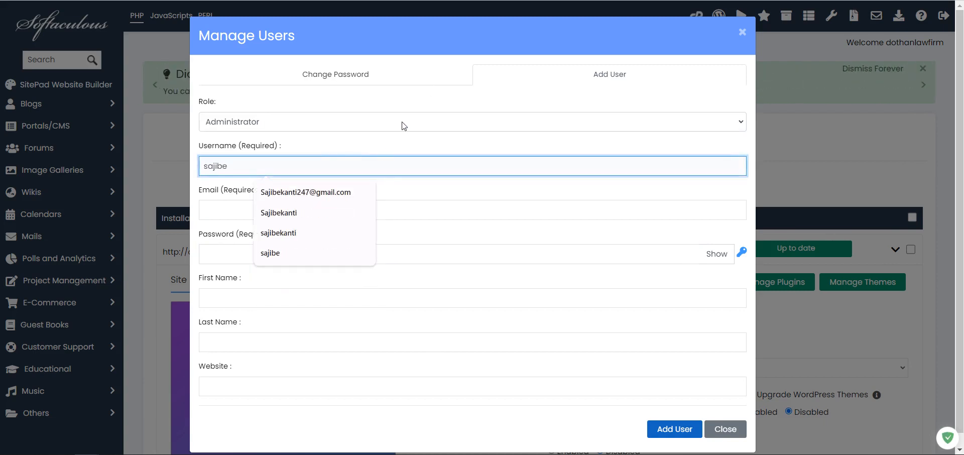
{"action": "left_click", "coordinate": [524, 30]}
Fill in the new user's email, password, first name and last name.
{"action": "left_click", "coordinate": [253, 209]}
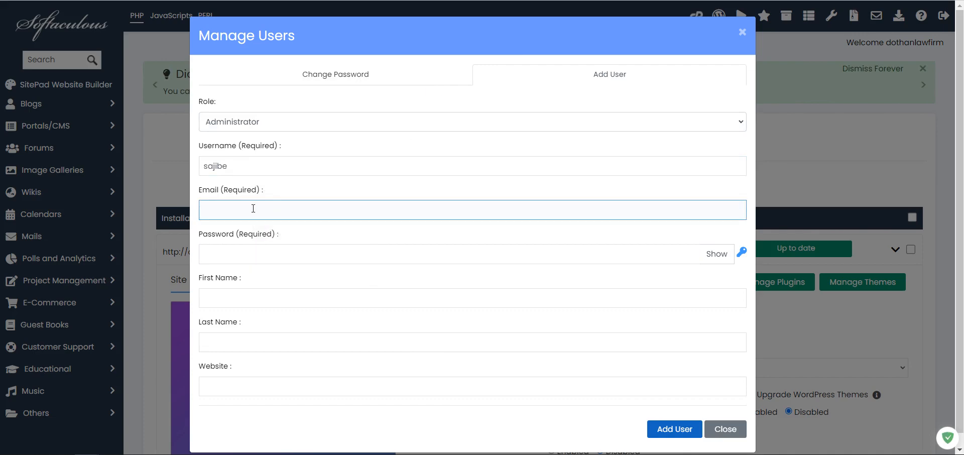
{"action": "type", "text": "root"}
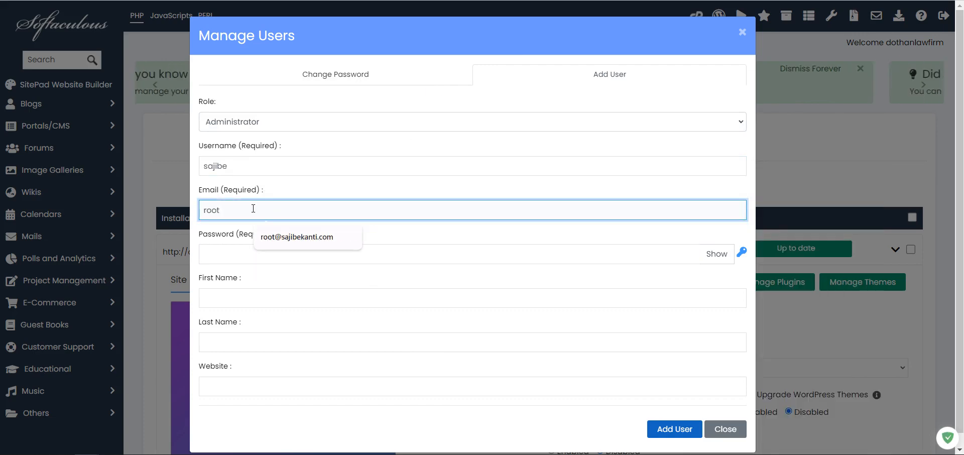
{"action": "left_click", "coordinate": [269, 237]}
{"action": "left_click", "coordinate": [266, 250]}
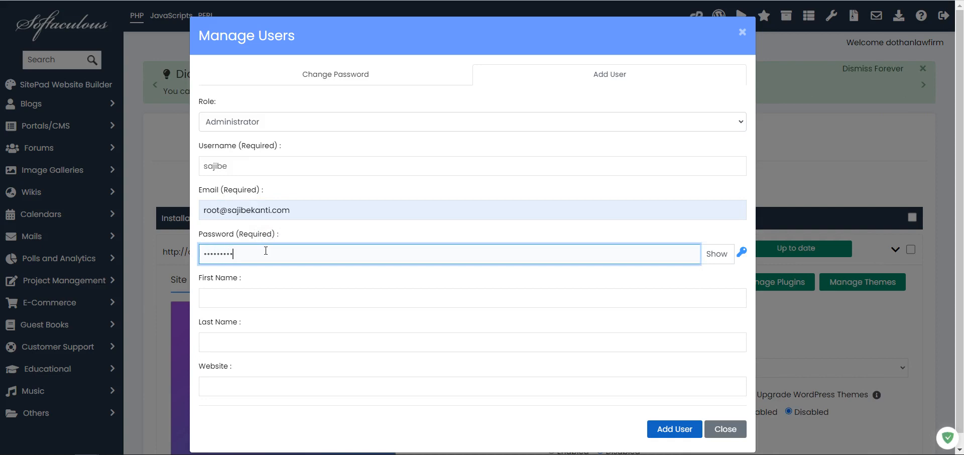
{"action": "type", "text": "**"}
{"action": "left_click", "coordinate": [262, 297]}
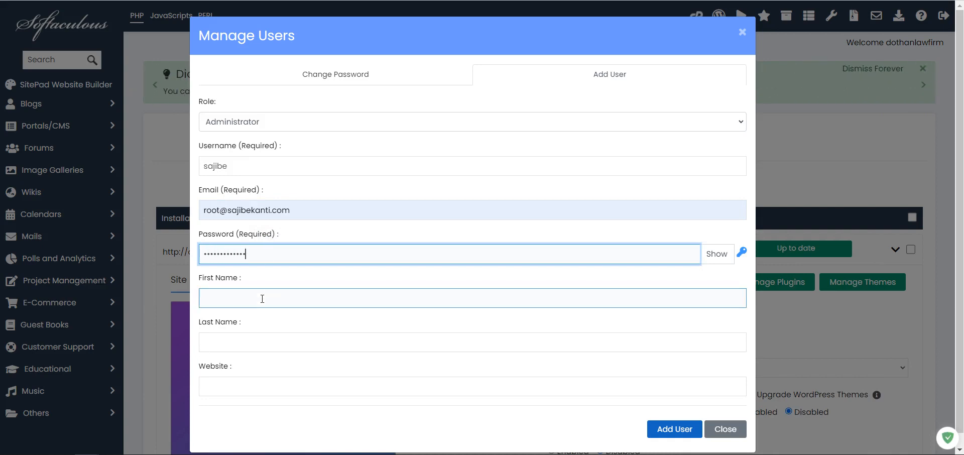
{"action": "type", "text": "Web Sy"}
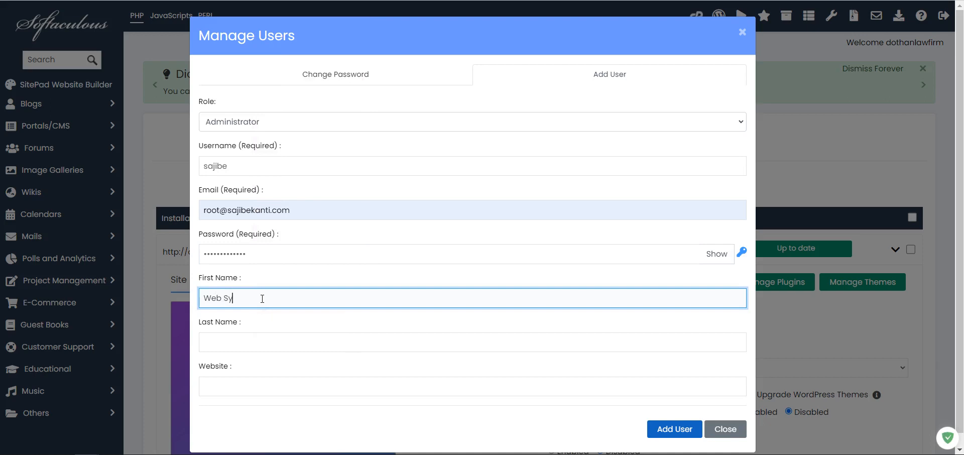
{"action": "type", "text": "s"}
{"action": "key", "text": "Tab"}
{"action": "type", "text": "Test"}
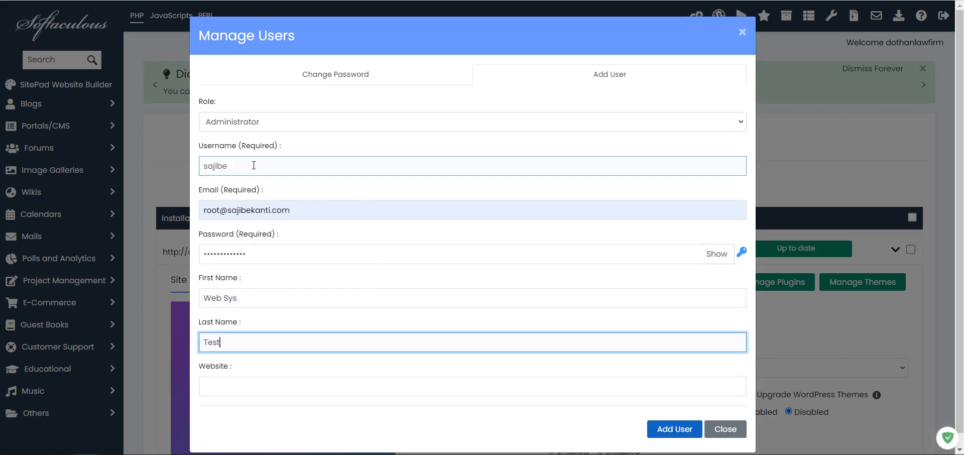
Create the Administrator user and close the Manage Users dialog.
{"action": "double_click", "coordinate": [256, 165]}
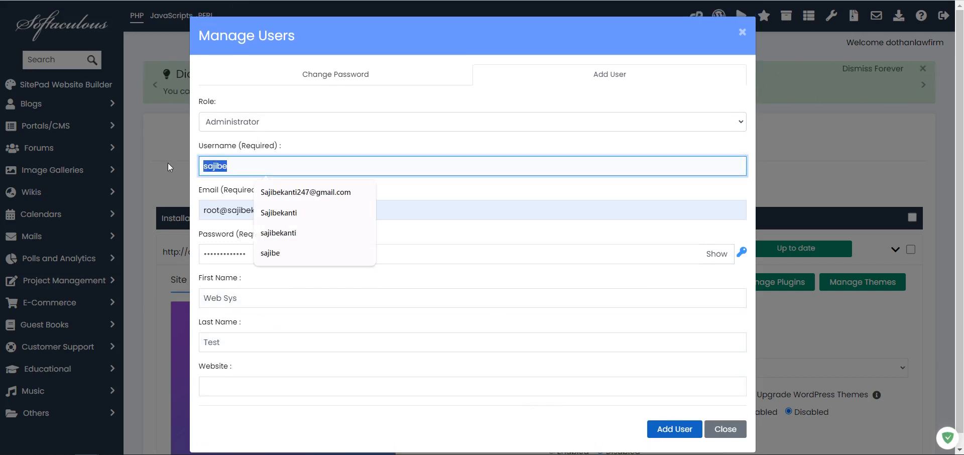
{"action": "left_click", "coordinate": [671, 429]}
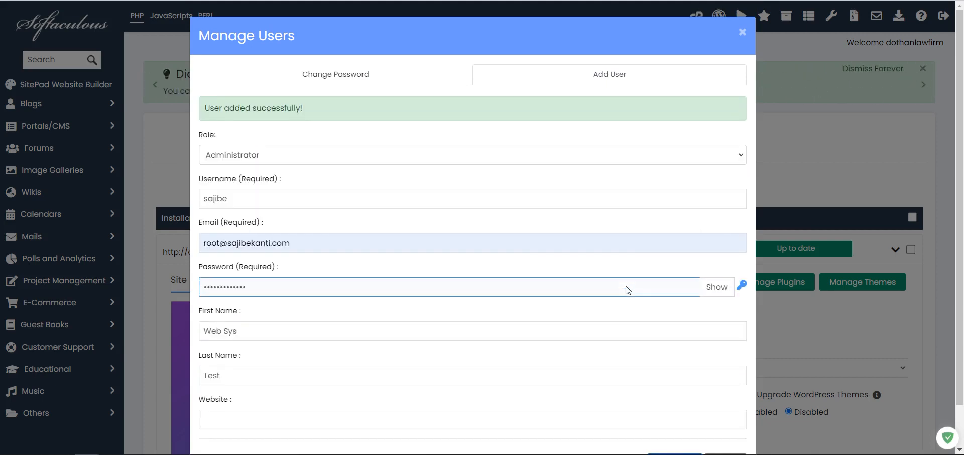
{"action": "scroll", "coordinate": [602, 287], "scroll_direction": "down", "scroll_amount": 1}
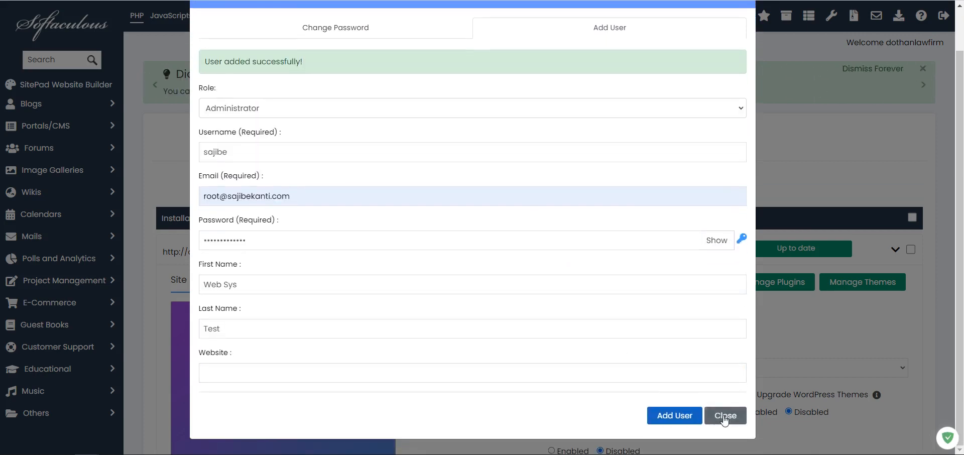
{"action": "left_click", "coordinate": [726, 414]}
Decline Chrome's password save, then log in to the dothanlawfirm.com WordPress admin.
{"action": "left_click", "coordinate": [614, 143]}
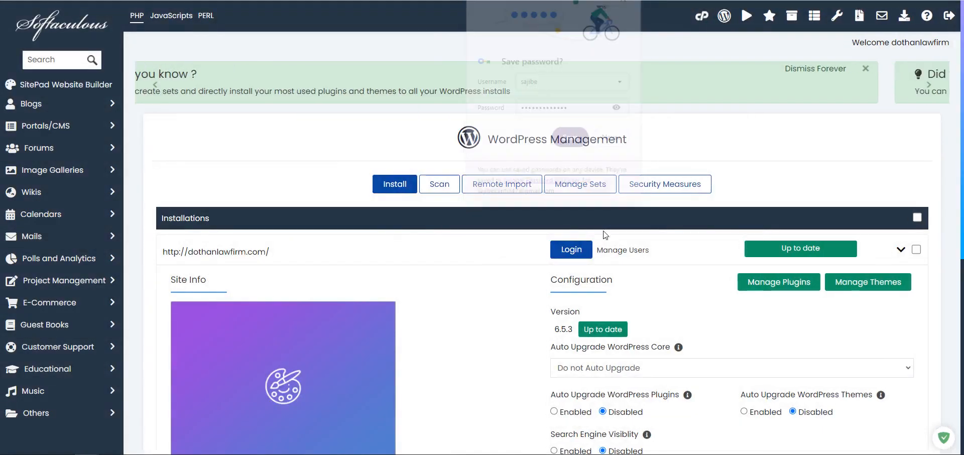
{"action": "left_click", "coordinate": [622, 250]}
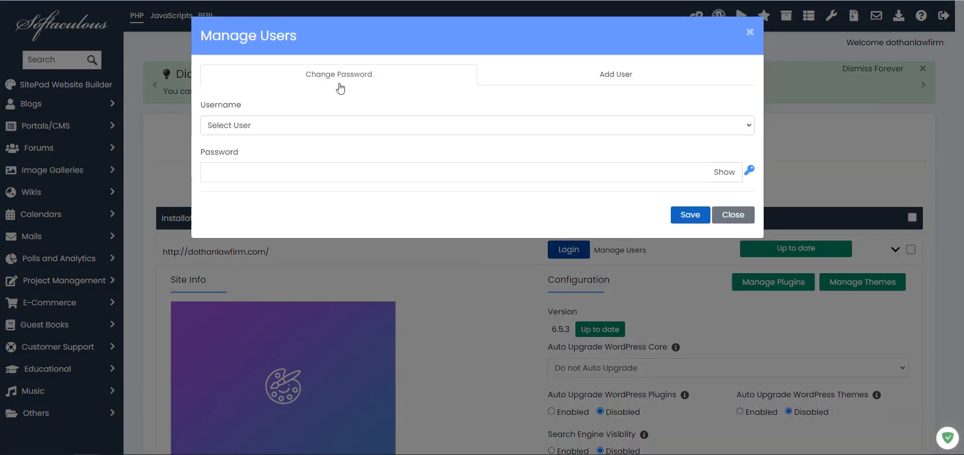
{"action": "left_click", "coordinate": [809, 158]}
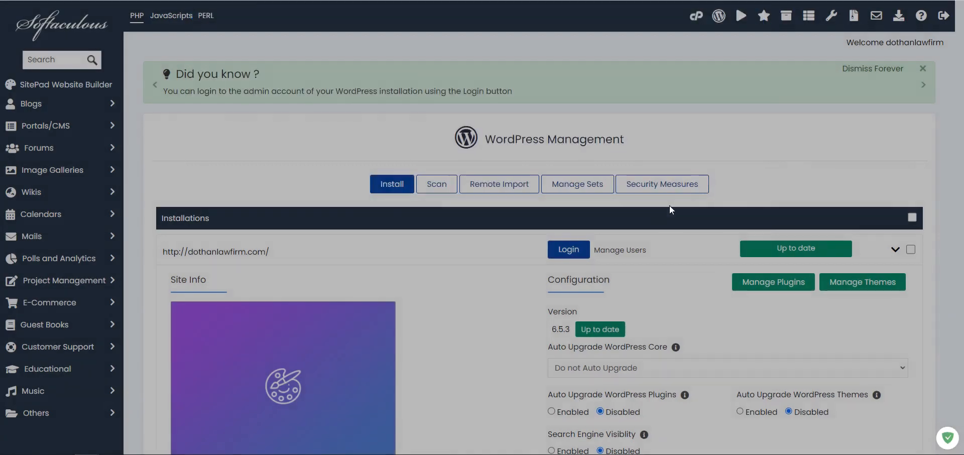
{"action": "left_click", "coordinate": [572, 250]}
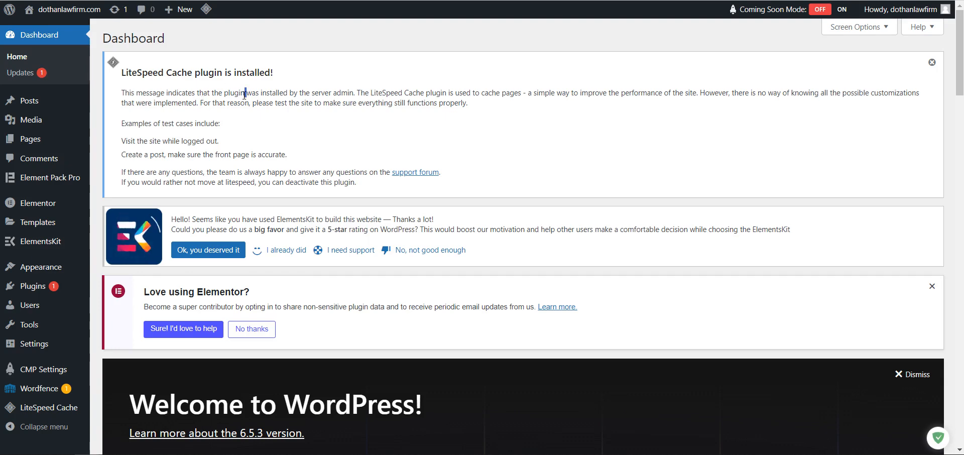
Read the Dashboard's LiteSpeed Cache notice and bring up the LiteSpeed Cache sidebar submenu.
{"action": "left_click_drag", "start_coordinate": [122, 73], "coordinate": [561, 123]}
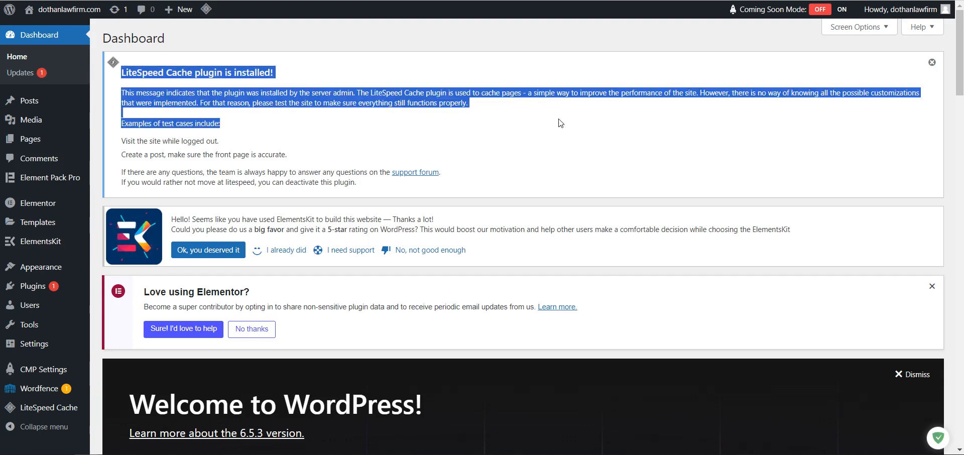
{"action": "left_click", "coordinate": [477, 115]}
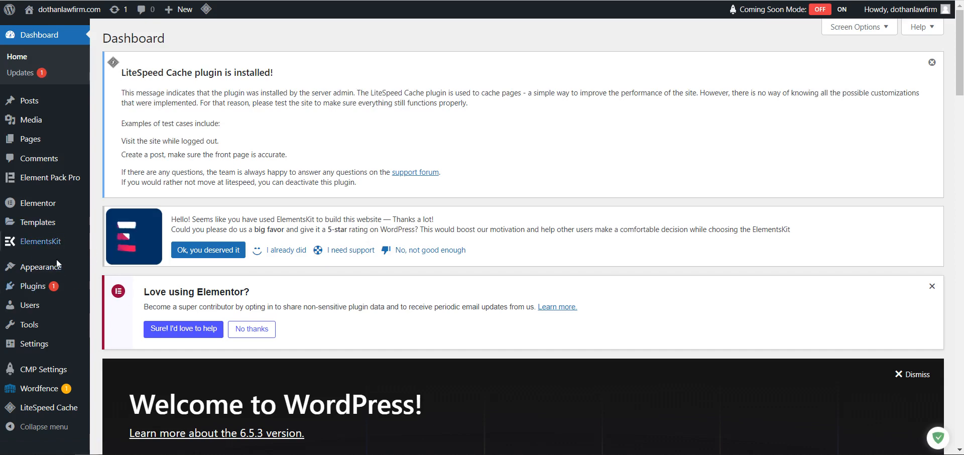
{"action": "triple_click", "coordinate": [187, 142]}
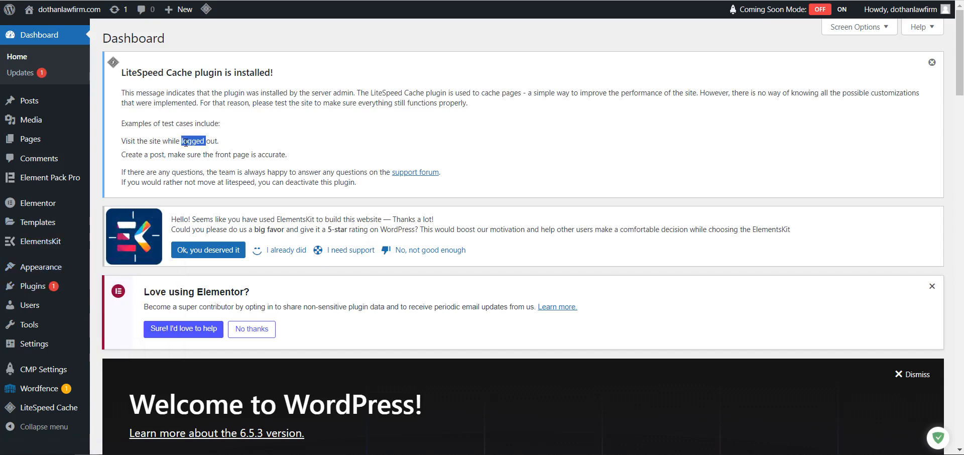
{"action": "left_click", "coordinate": [317, 115]}
{"action": "left_click_drag", "start_coordinate": [233, 103], "coordinate": [433, 102]}
{"action": "left_click", "coordinate": [526, 101]}
{"action": "left_click_drag", "start_coordinate": [357, 93], "coordinate": [713, 138]}
{"action": "left_click", "coordinate": [407, 102]}
{"action": "left_click_drag", "start_coordinate": [355, 93], "coordinate": [312, 94]}
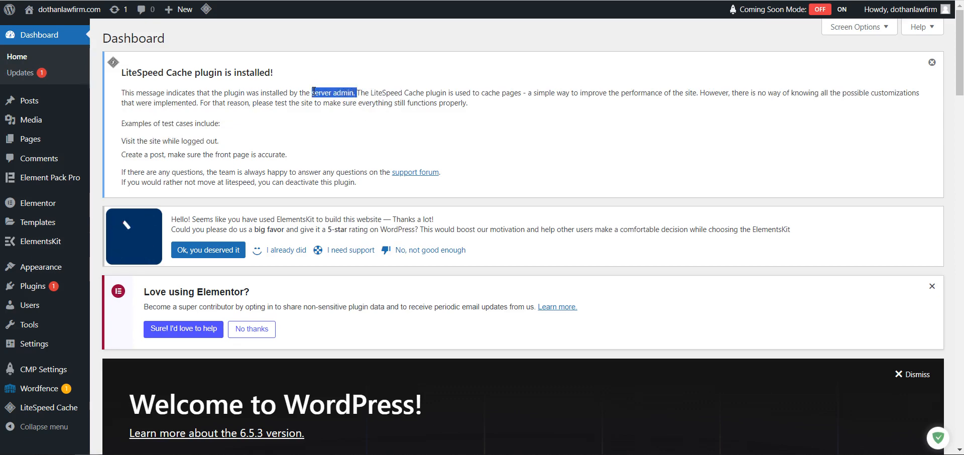
{"action": "scroll", "coordinate": [335, 92], "scroll_direction": "down", "scroll_amount": 5}
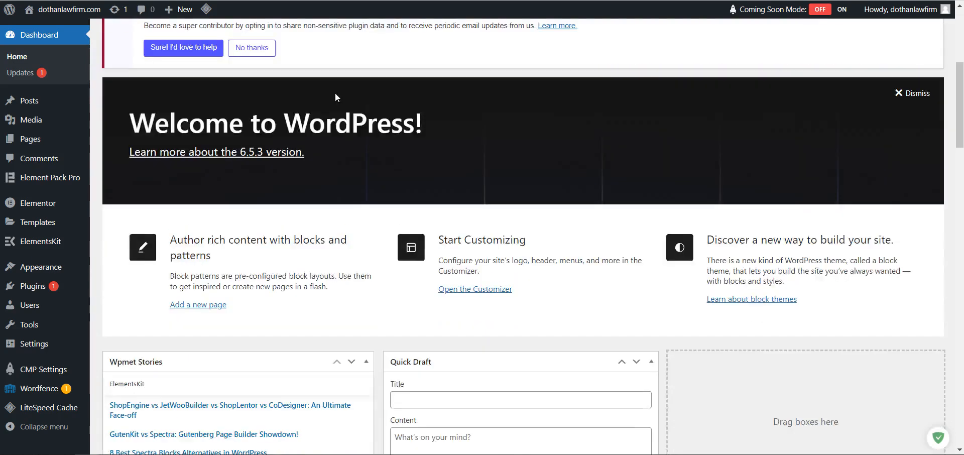
{"action": "mouse_move", "coordinate": [62, 409]}
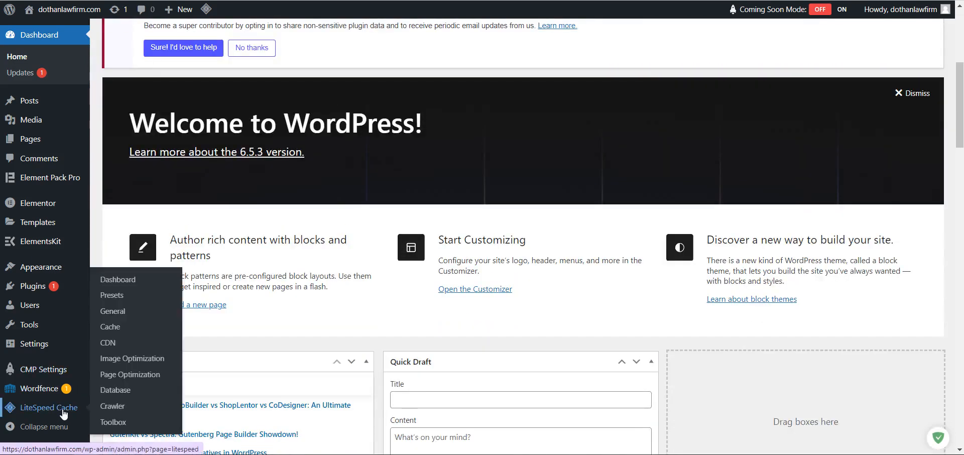
Review the LiteSpeed Cache dashboard's QUIC.cloud usage statistics and its plugin-update warning.
{"action": "left_click", "coordinate": [117, 285]}
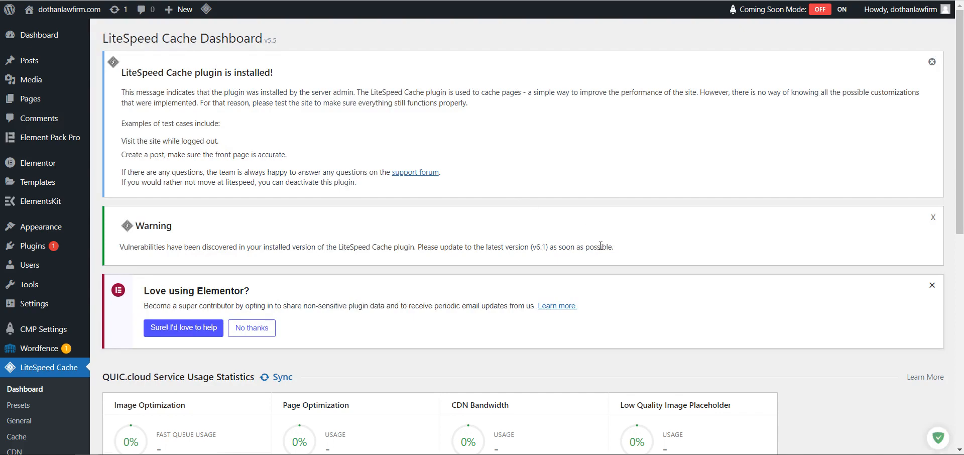
{"action": "left_click_drag", "start_coordinate": [489, 249], "coordinate": [637, 249]}
{"action": "left_click", "coordinate": [639, 250]}
{"action": "scroll", "coordinate": [639, 249], "scroll_direction": "down", "scroll_amount": 5}
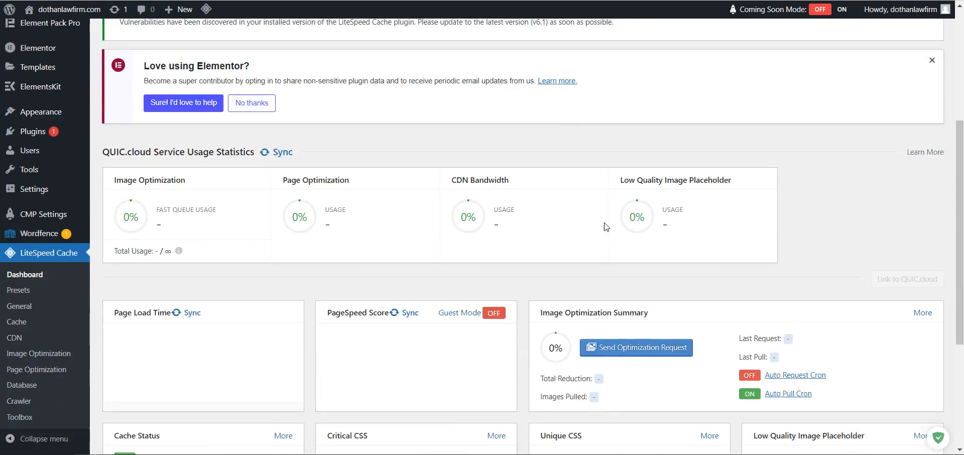
{"action": "scroll", "coordinate": [477, 169], "scroll_direction": "up", "scroll_amount": 4}
{"action": "scroll", "coordinate": [477, 168], "scroll_direction": "down", "scroll_amount": 4}
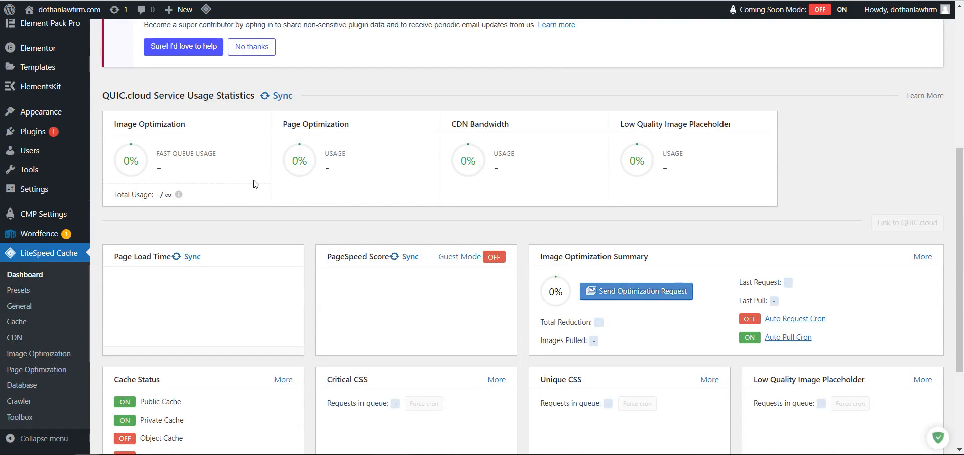
{"action": "scroll", "coordinate": [243, 171], "scroll_direction": "up", "scroll_amount": 3}
{"action": "scroll", "coordinate": [281, 209], "scroll_direction": "down", "scroll_amount": 5}
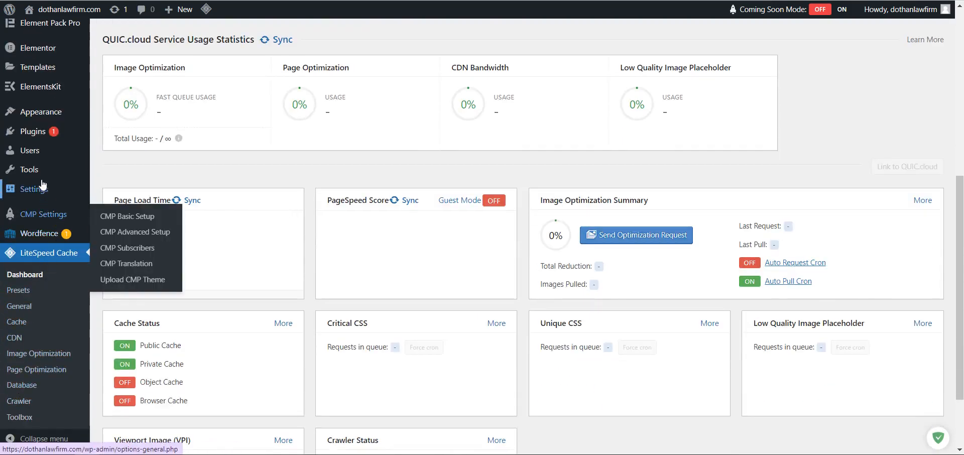
{"action": "scroll", "coordinate": [291, 202], "scroll_direction": "up", "scroll_amount": 6}
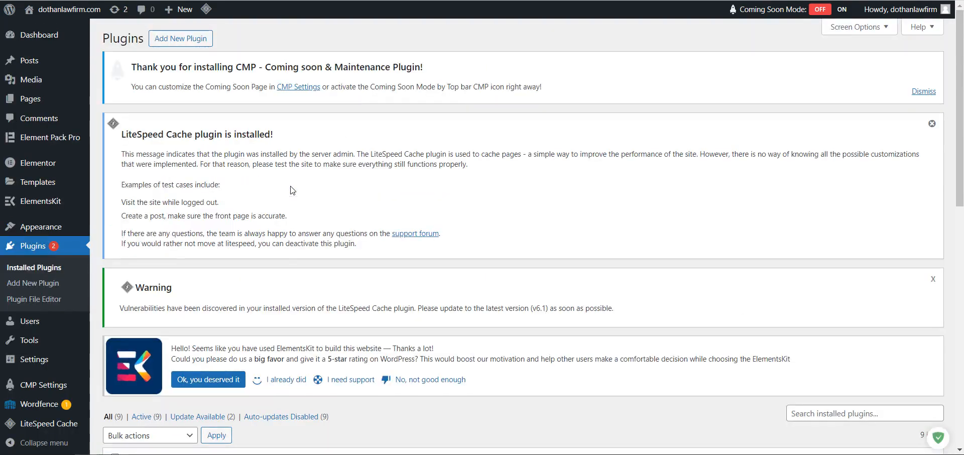
Update LiteSpeed Cache from 5.5 to 6.2.0.1 on the Installed Plugins list.
{"action": "scroll", "coordinate": [291, 196], "scroll_direction": "down", "scroll_amount": 5}
{"action": "scroll", "coordinate": [292, 193], "scroll_direction": "down", "scroll_amount": 1}
{"action": "scroll", "coordinate": [261, 251], "scroll_direction": "down", "scroll_amount": 5}
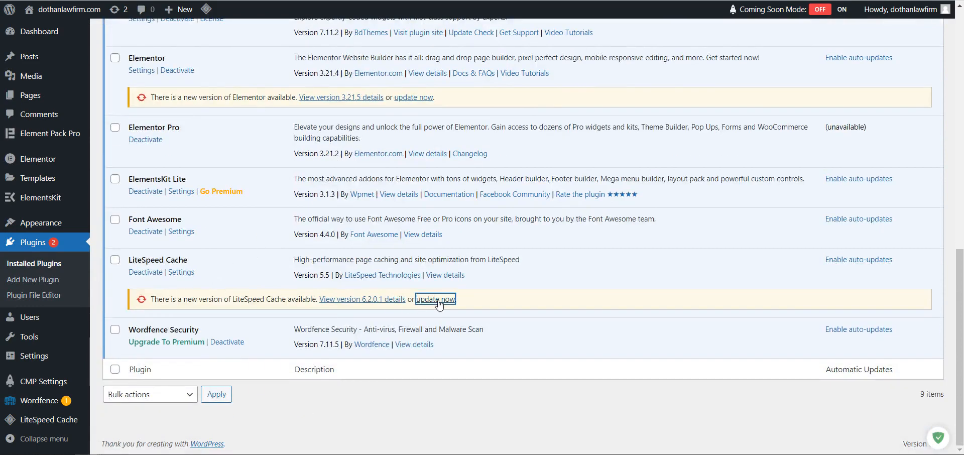
{"action": "left_click", "coordinate": [424, 300]}
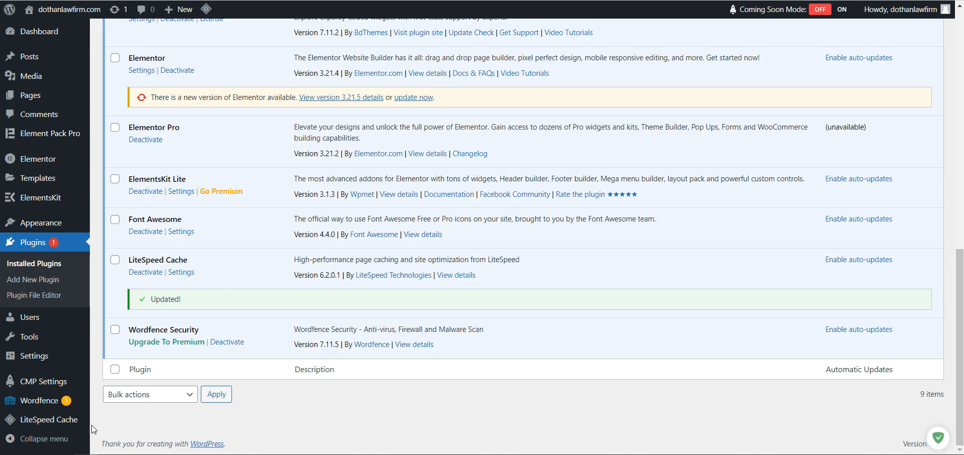
{"action": "mouse_move", "coordinate": [66, 422]}
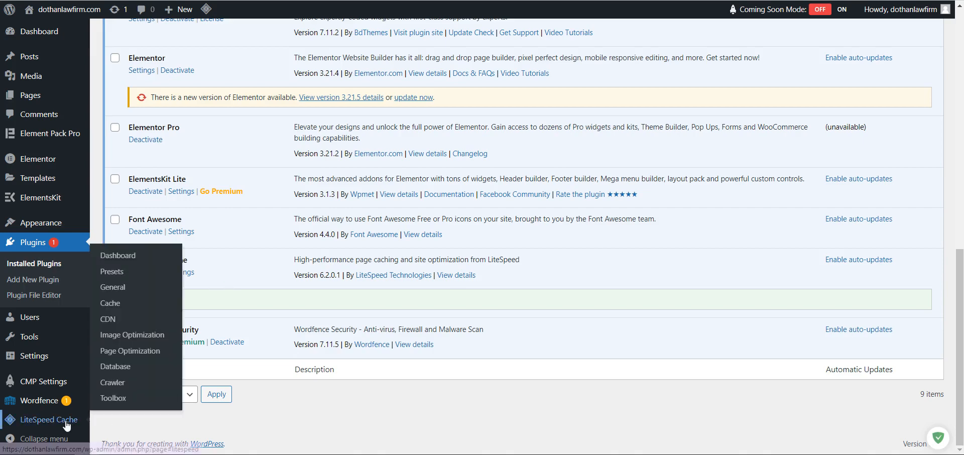
Request a QUIC.cloud Domain Key in LiteSpeed Cache General settings and save the changes.
{"action": "left_click", "coordinate": [110, 294]}
{"action": "scroll", "coordinate": [349, 260], "scroll_direction": "down", "scroll_amount": 3}
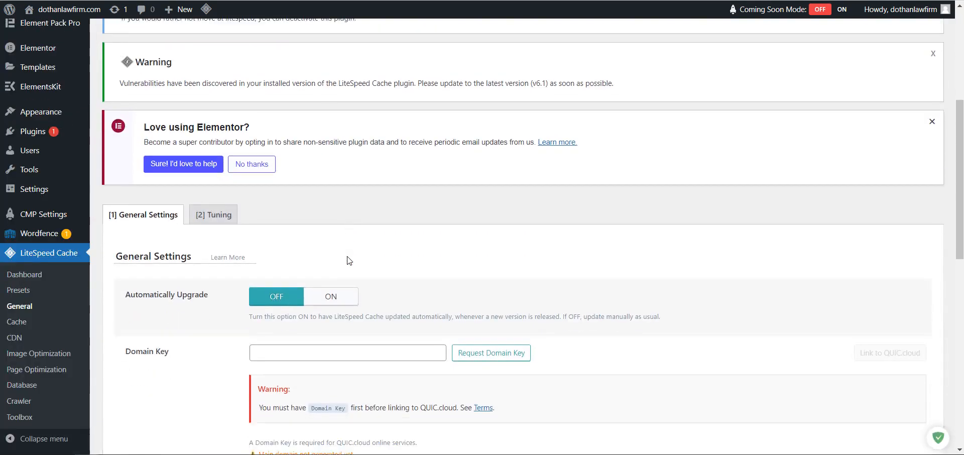
{"action": "scroll", "coordinate": [349, 260], "scroll_direction": "down", "scroll_amount": 3}
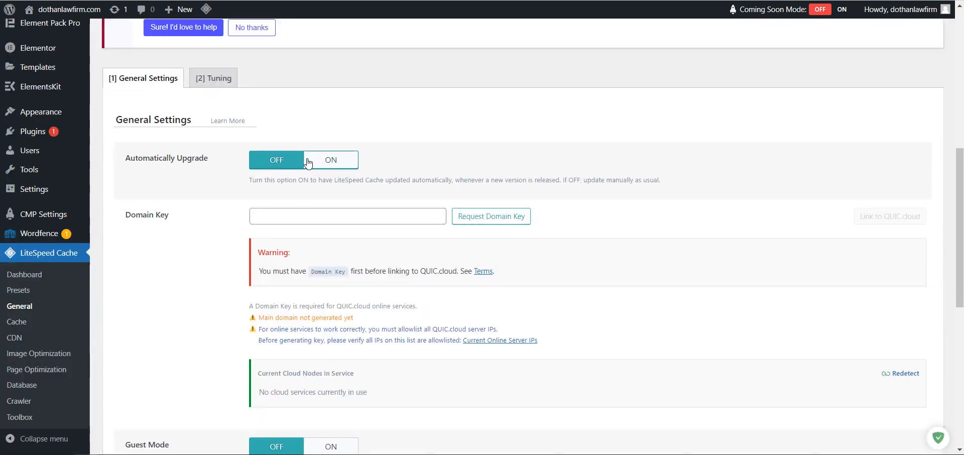
{"action": "left_click", "coordinate": [492, 216]}
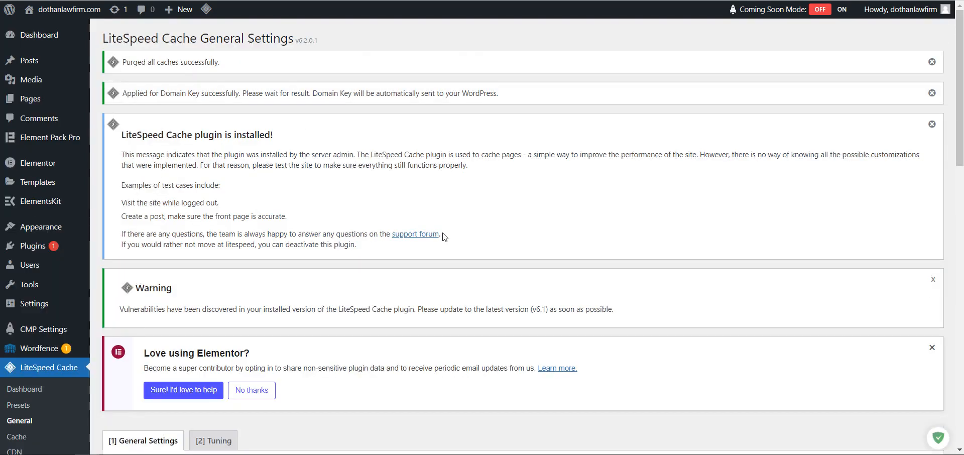
{"action": "scroll", "coordinate": [443, 236], "scroll_direction": "down", "scroll_amount": 8}
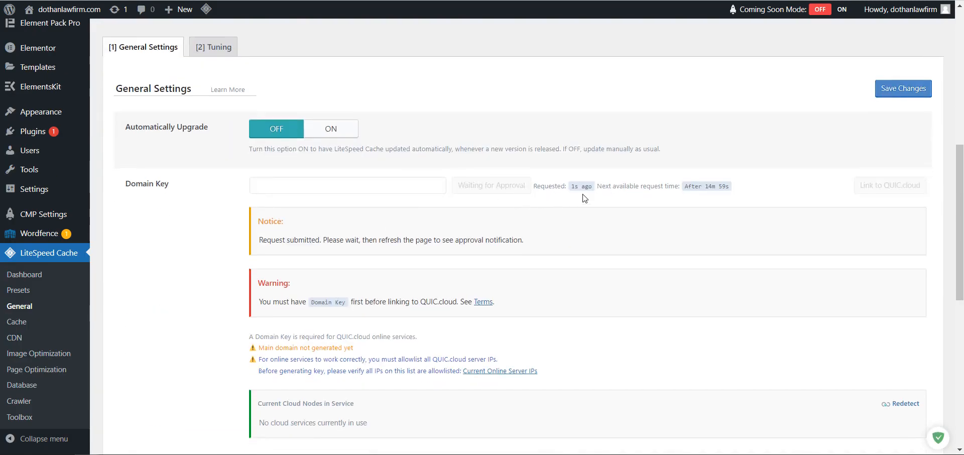
{"action": "scroll", "coordinate": [416, 243], "scroll_direction": "down", "scroll_amount": 4}
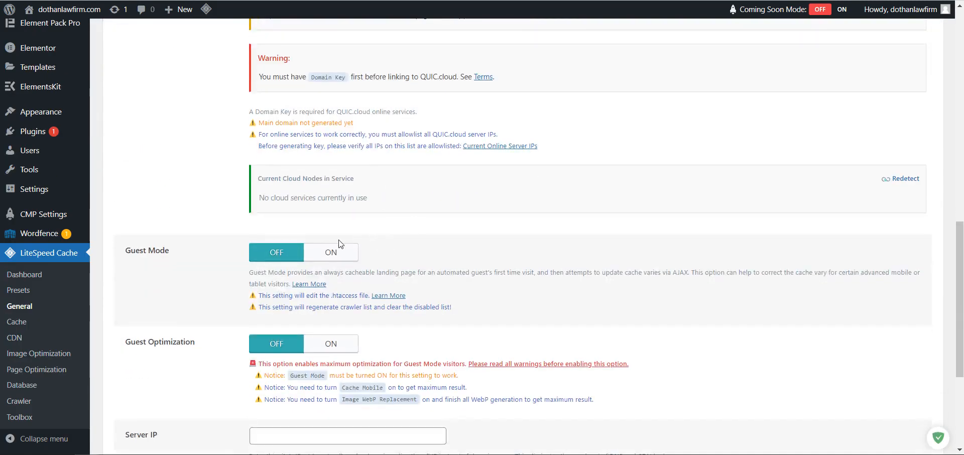
{"action": "scroll", "coordinate": [373, 213], "scroll_direction": "down", "scroll_amount": 3}
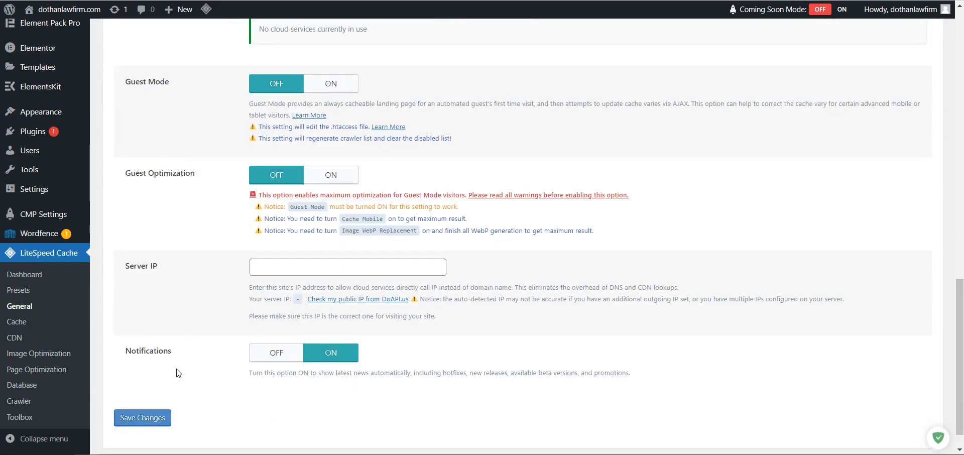
{"action": "left_click", "coordinate": [156, 418]}
Look over the Tuning tab, then return to the General settings tab.
{"action": "scroll", "coordinate": [170, 282], "scroll_direction": "up", "scroll_amount": 15}
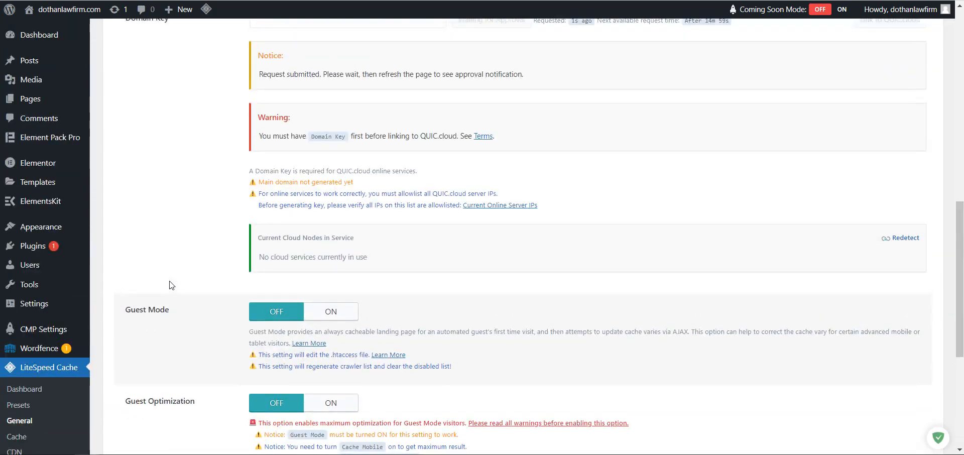
{"action": "scroll", "coordinate": [210, 262], "scroll_direction": "down", "scroll_amount": 5}
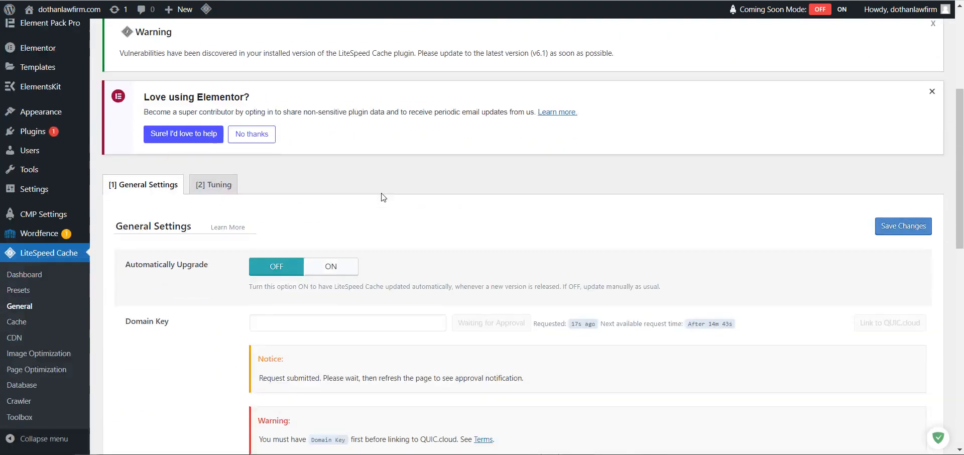
{"action": "left_click", "coordinate": [214, 186]}
{"action": "scroll", "coordinate": [461, 189], "scroll_direction": "down", "scroll_amount": 1}
{"action": "scroll", "coordinate": [502, 191], "scroll_direction": "down", "scroll_amount": 6}
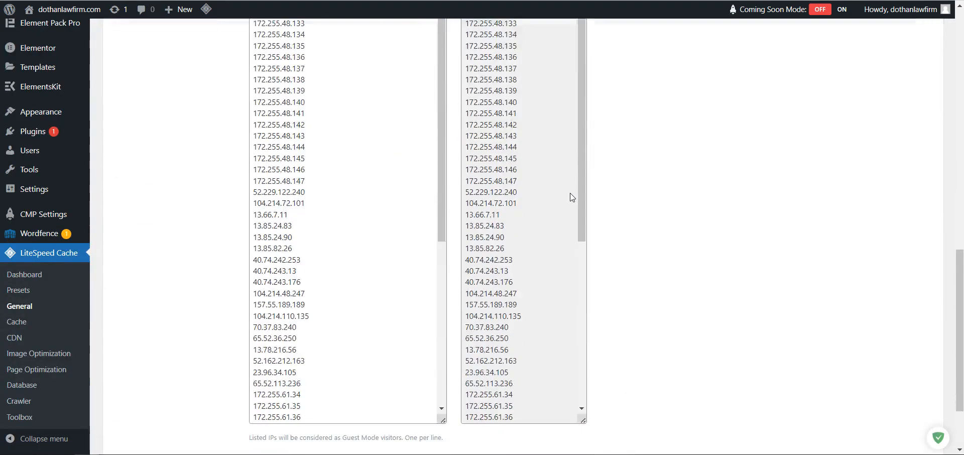
{"action": "scroll", "coordinate": [570, 196], "scroll_direction": "up", "scroll_amount": 10}
{"action": "left_click", "coordinate": [129, 186]}
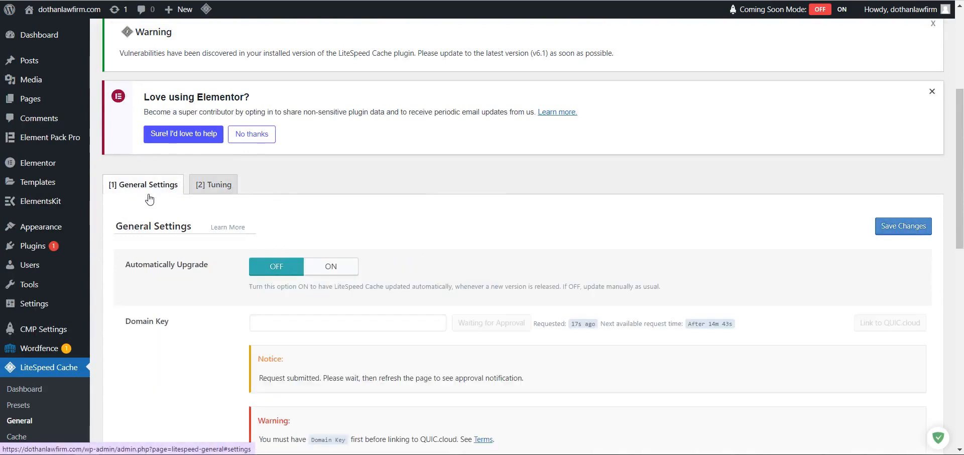
{"action": "scroll", "coordinate": [146, 256], "scroll_direction": "down", "scroll_amount": 5}
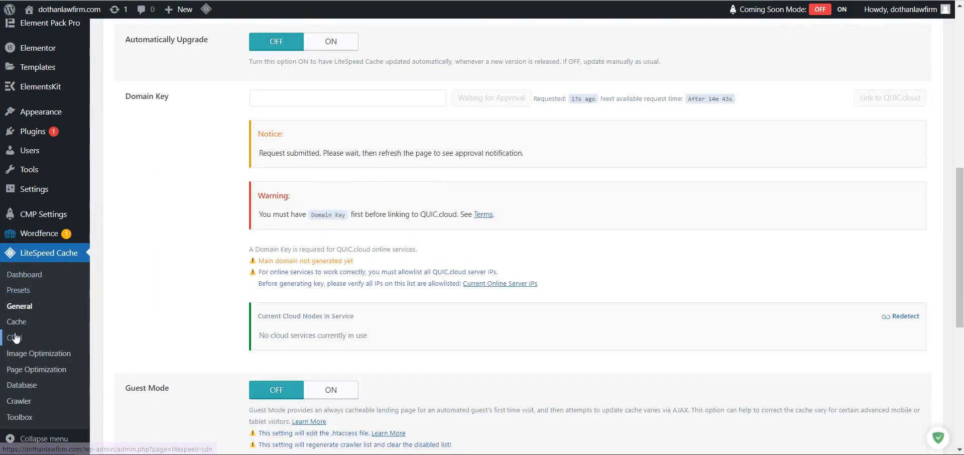
Set Cache Logged-in Users and Cache Login Page to OFF in LiteSpeed Cache settings.
{"action": "left_click", "coordinate": [20, 322]}
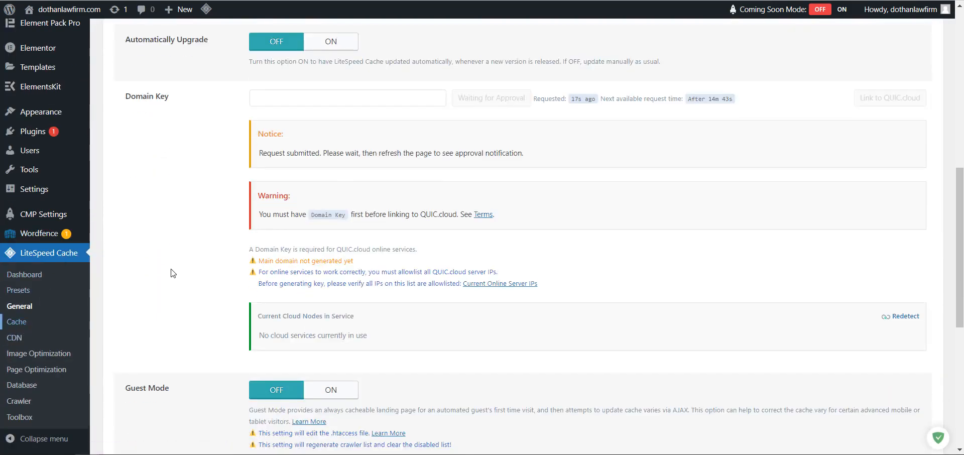
{"action": "scroll", "coordinate": [436, 272], "scroll_direction": "down", "scroll_amount": 5}
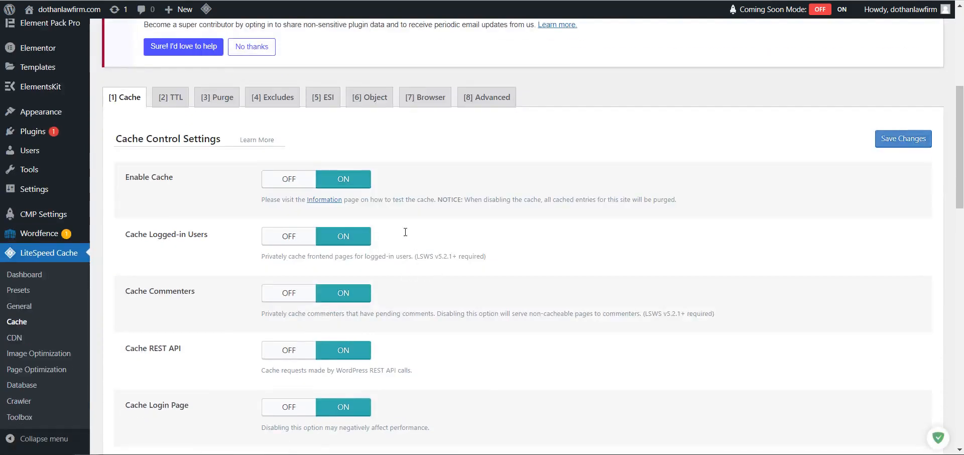
{"action": "left_click", "coordinate": [279, 236]}
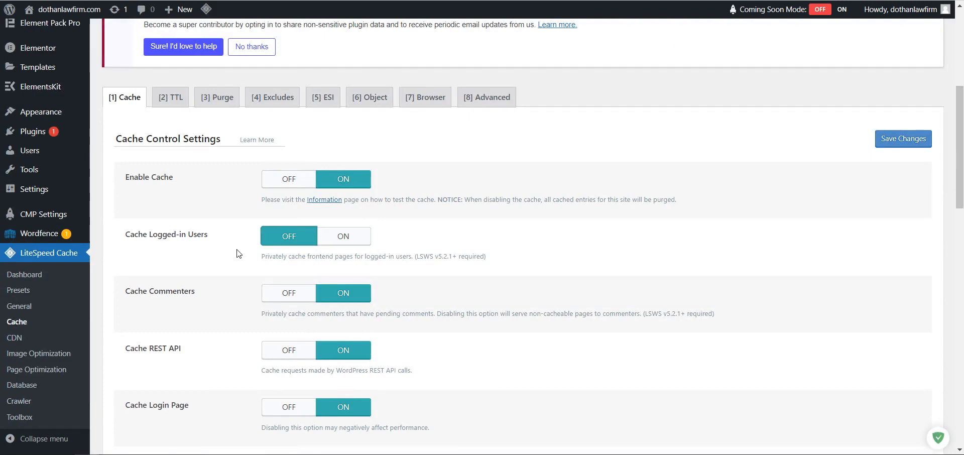
{"action": "scroll", "coordinate": [238, 254], "scroll_direction": "down", "scroll_amount": 1}
{"action": "left_click", "coordinate": [280, 349]}
{"action": "scroll", "coordinate": [223, 281], "scroll_direction": "down", "scroll_amount": 4}
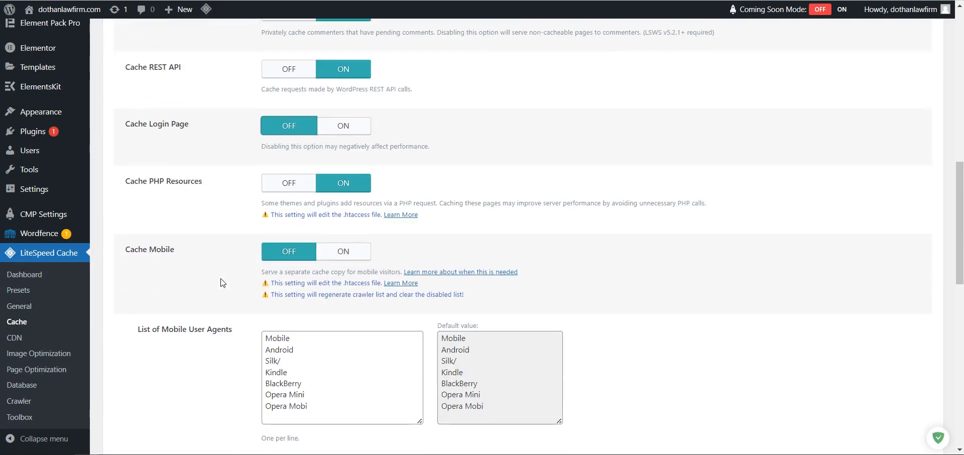
{"action": "scroll", "coordinate": [229, 260], "scroll_direction": "down", "scroll_amount": 10}
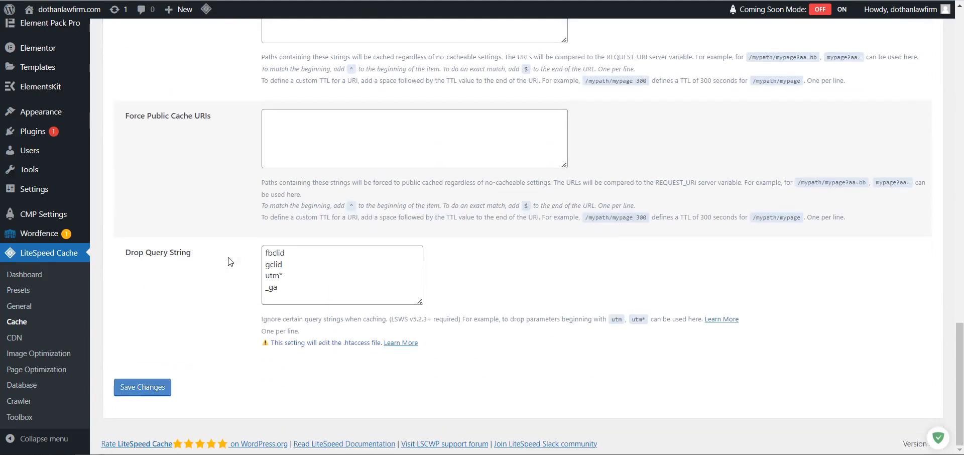
{"action": "scroll", "coordinate": [150, 379], "scroll_direction": "up", "scroll_amount": 10}
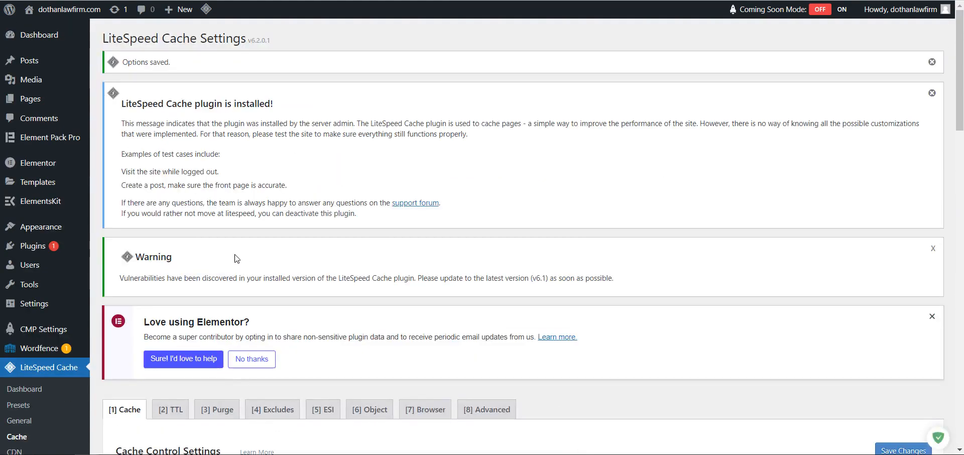
Dismiss the outdated vulnerability warning notices.
{"action": "left_click", "coordinate": [932, 248]}
{"action": "left_click", "coordinate": [930, 101]}
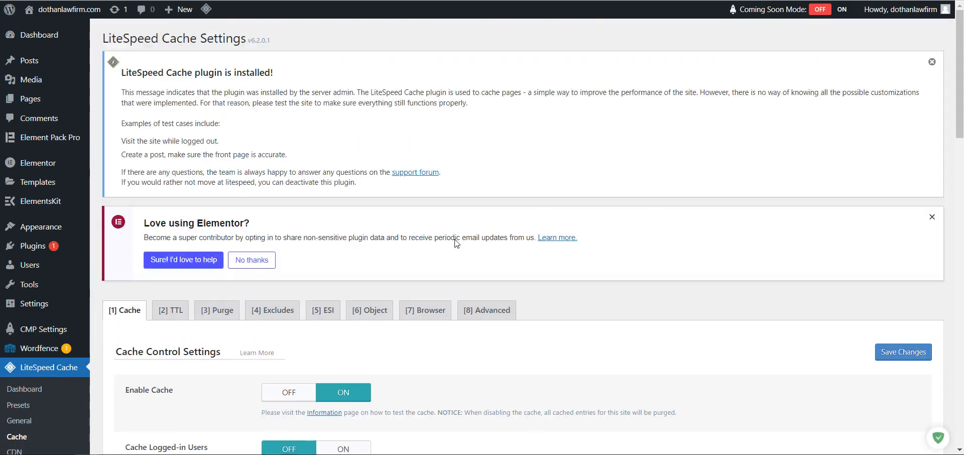
{"action": "scroll", "coordinate": [341, 261], "scroll_direction": "down", "scroll_amount": 3}
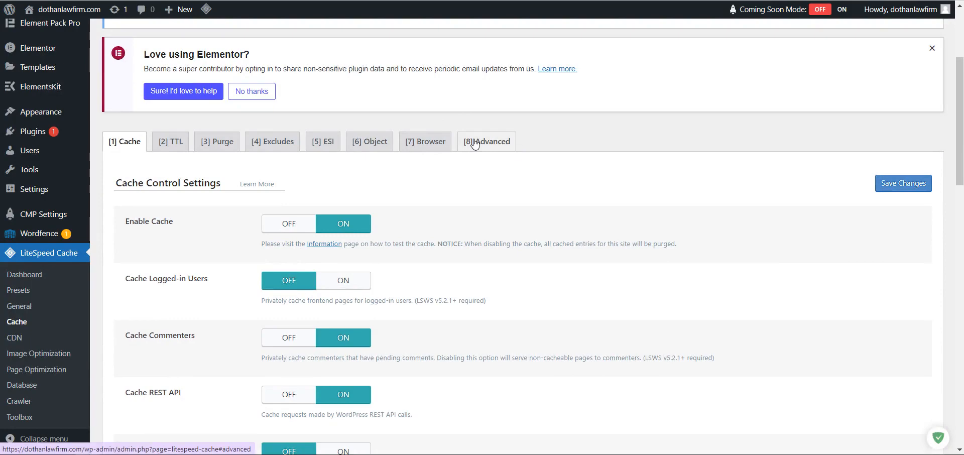
Browse the TTL, Purge and Excludes tabs, ending on Purge with Purge All On Upgrade on.
{"action": "left_click", "coordinate": [171, 142]}
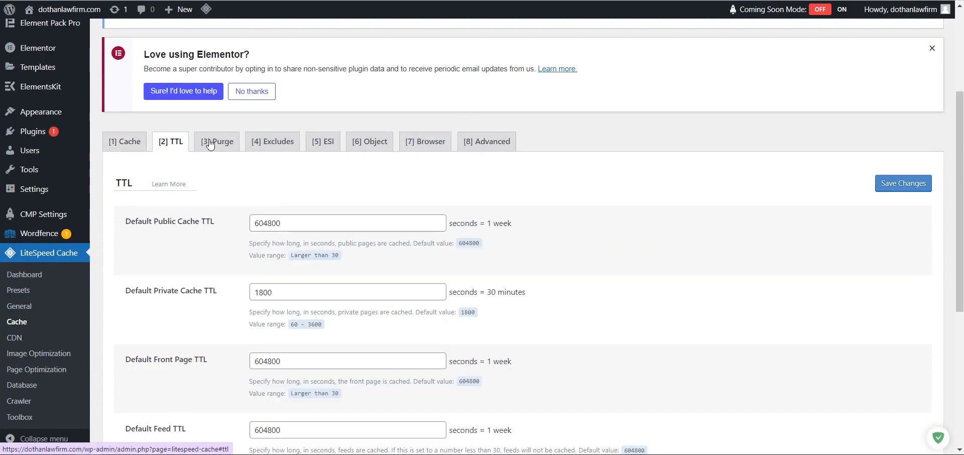
{"action": "left_click", "coordinate": [217, 141]}
{"action": "left_click", "coordinate": [271, 142]}
{"action": "left_click", "coordinate": [217, 142]}
{"action": "scroll", "coordinate": [207, 259], "scroll_direction": "down", "scroll_amount": 4}
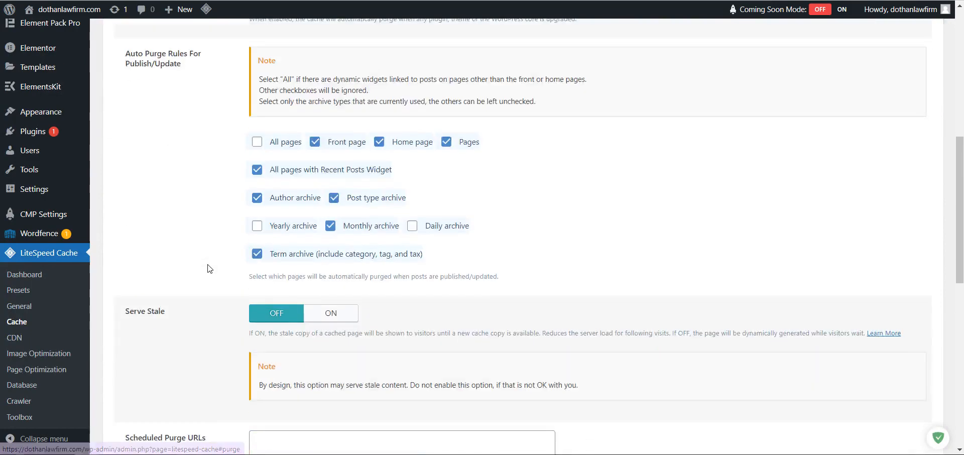
{"action": "scroll", "coordinate": [207, 258], "scroll_direction": "up", "scroll_amount": 5}
{"action": "scroll", "coordinate": [153, 257], "scroll_direction": "down", "scroll_amount": 2}
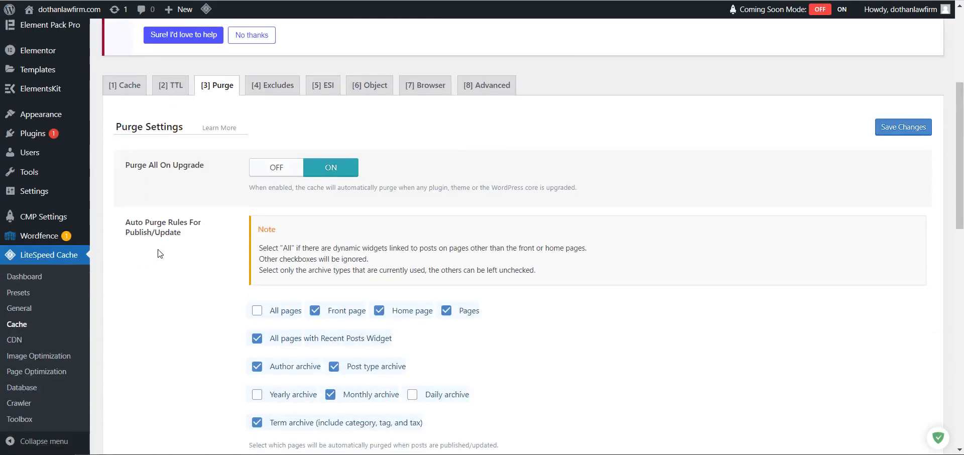
Browse the Presets cards, then review the dashboard: 0% QUIC.cloud usage, only Public Cache on.
{"action": "left_click", "coordinate": [18, 292]}
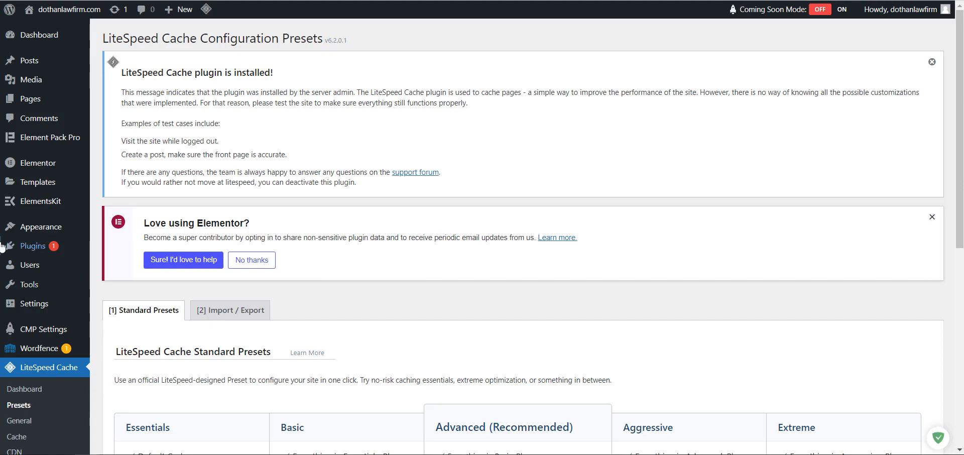
{"action": "scroll", "coordinate": [275, 221], "scroll_direction": "down", "scroll_amount": 7}
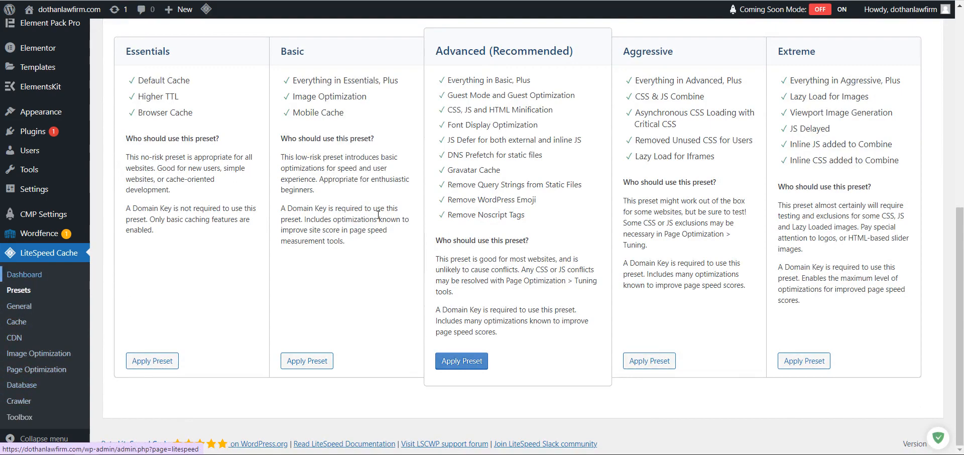
{"action": "left_click", "coordinate": [31, 276]}
{"action": "scroll", "coordinate": [378, 215], "scroll_direction": "down", "scroll_amount": 5}
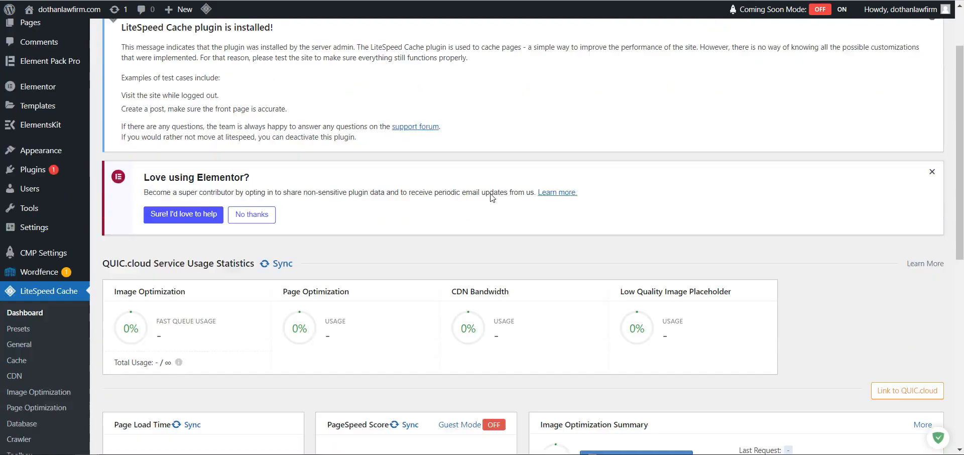
{"action": "scroll", "coordinate": [233, 221], "scroll_direction": "down", "scroll_amount": 4}
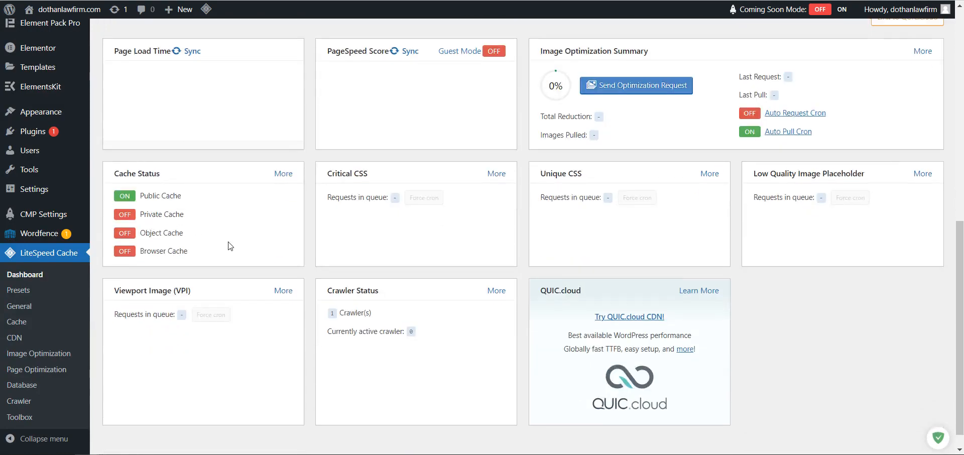
{"action": "scroll", "coordinate": [216, 246], "scroll_direction": "up", "scroll_amount": 4}
{"action": "scroll", "coordinate": [190, 269], "scroll_direction": "down", "scroll_amount": 4}
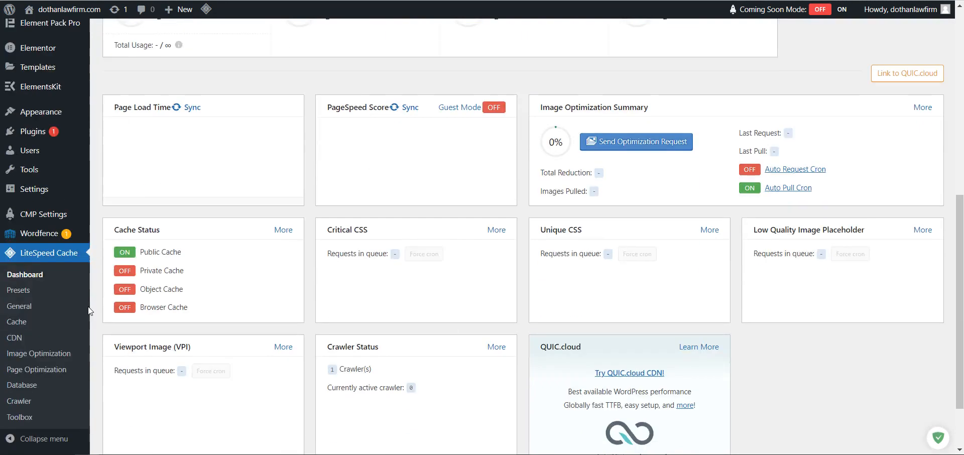
{"action": "scroll", "coordinate": [257, 229], "scroll_direction": "up", "scroll_amount": 1}
{"action": "scroll", "coordinate": [258, 229], "scroll_direction": "up", "scroll_amount": 3}
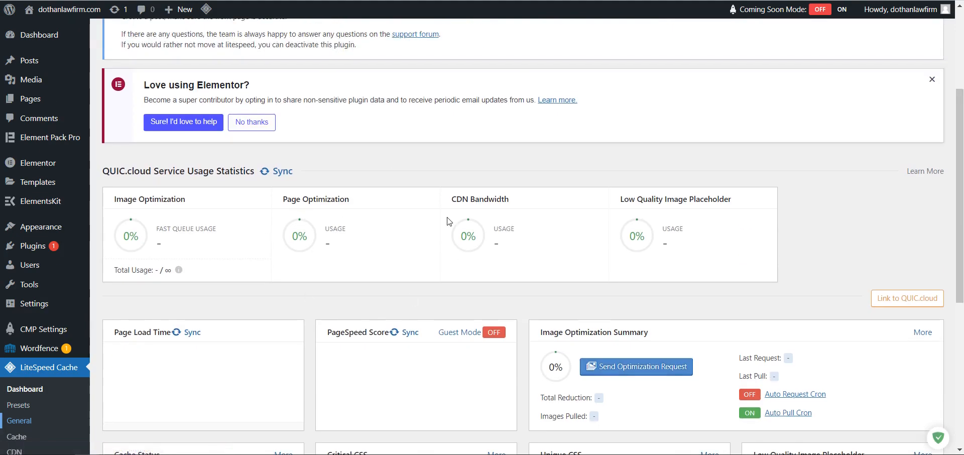
Close the plugin-installed notice on General Settings and show the Tuning tab's Guest Mode lists.
{"action": "scroll", "coordinate": [336, 256], "scroll_direction": "down", "scroll_amount": 5}
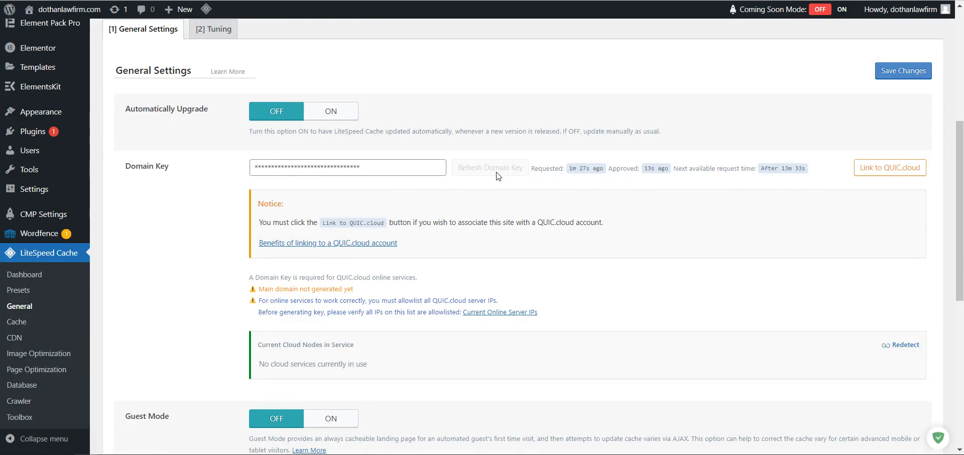
{"action": "scroll", "coordinate": [652, 173], "scroll_direction": "up", "scroll_amount": 5}
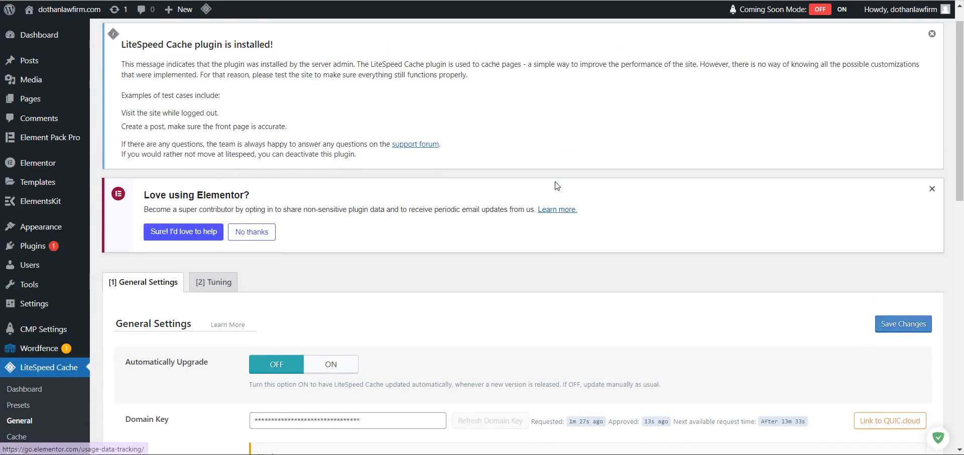
{"action": "scroll", "coordinate": [495, 180], "scroll_direction": "down", "scroll_amount": 4}
{"action": "scroll", "coordinate": [467, 178], "scroll_direction": "up", "scroll_amount": 5}
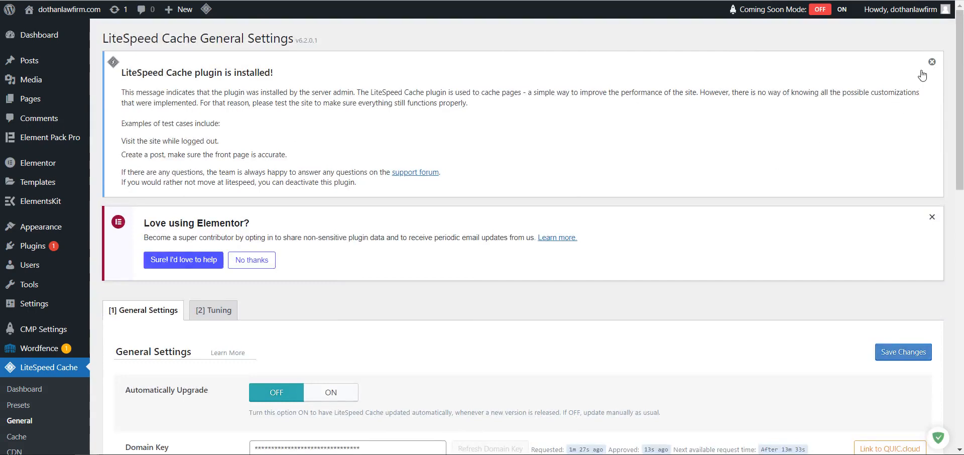
{"action": "left_click", "coordinate": [928, 71]}
{"action": "left_click", "coordinate": [216, 160]}
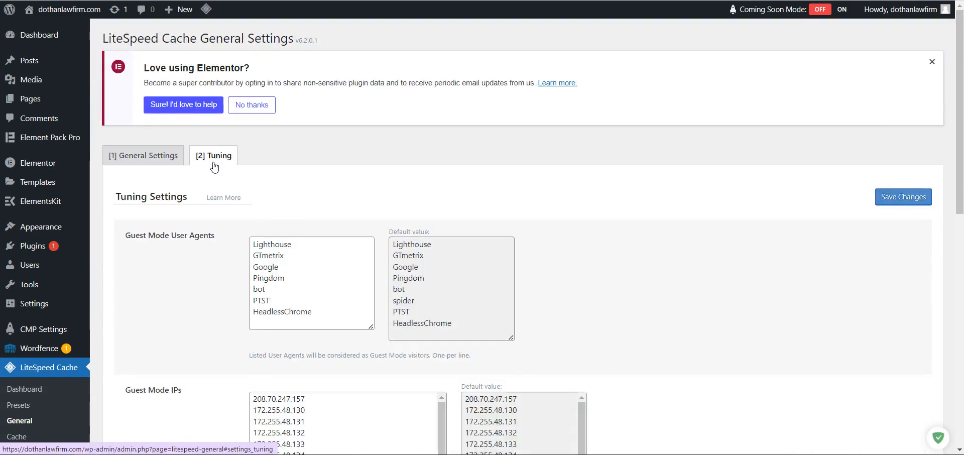
{"action": "scroll", "coordinate": [211, 211], "scroll_direction": "down", "scroll_amount": 10}
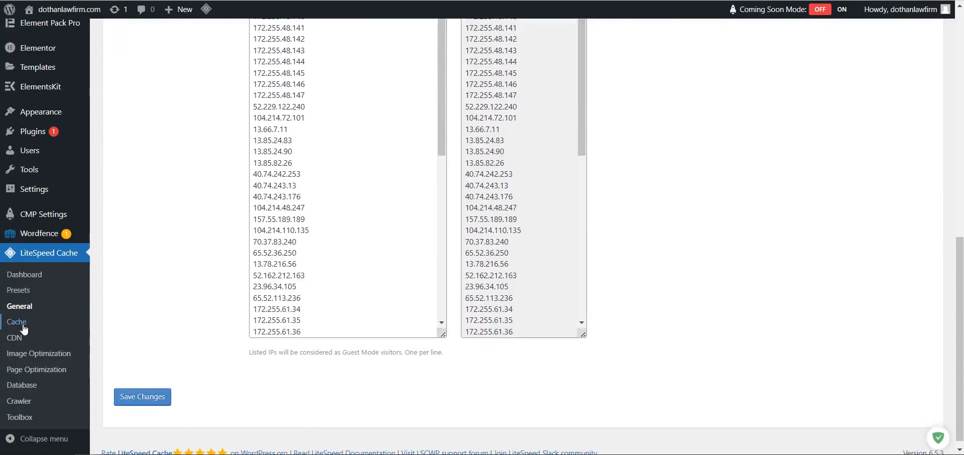
Set Cache Commenters and Cache REST API to OFF in LiteSpeed Cache settings.
{"action": "left_click", "coordinate": [17, 327]}
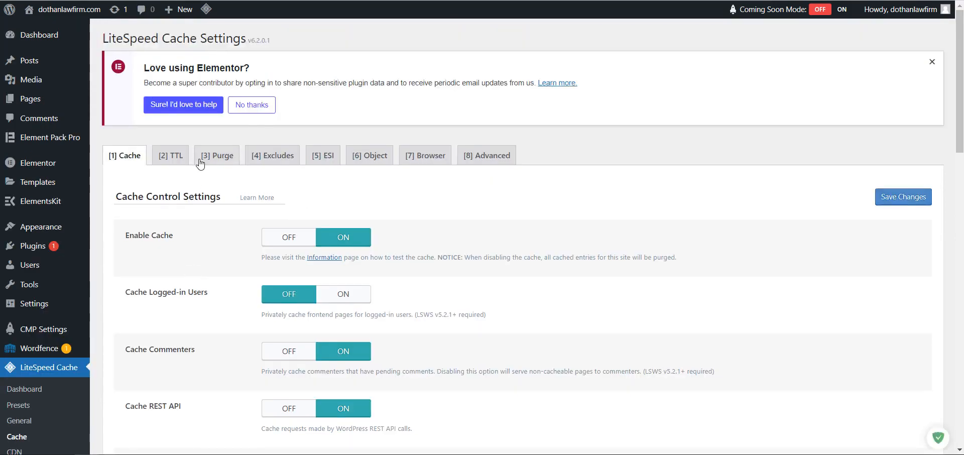
{"action": "left_click", "coordinate": [283, 350]}
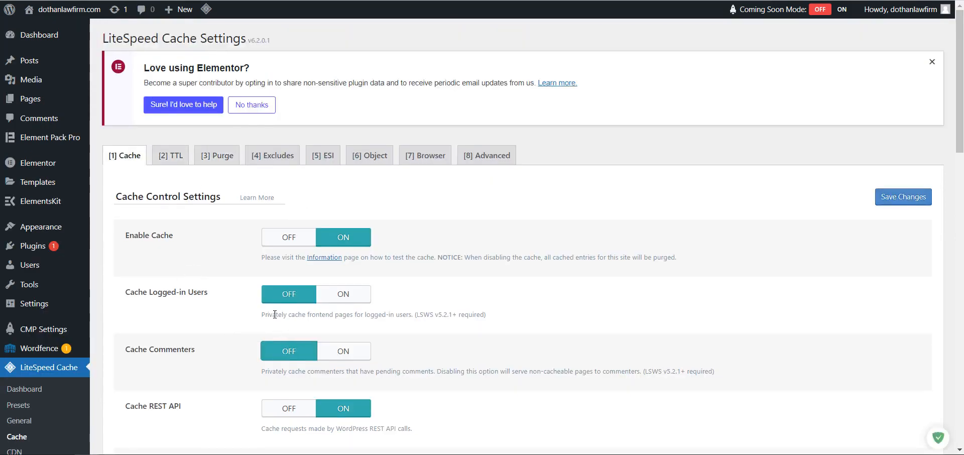
{"action": "scroll", "coordinate": [239, 292], "scroll_direction": "down", "scroll_amount": 2}
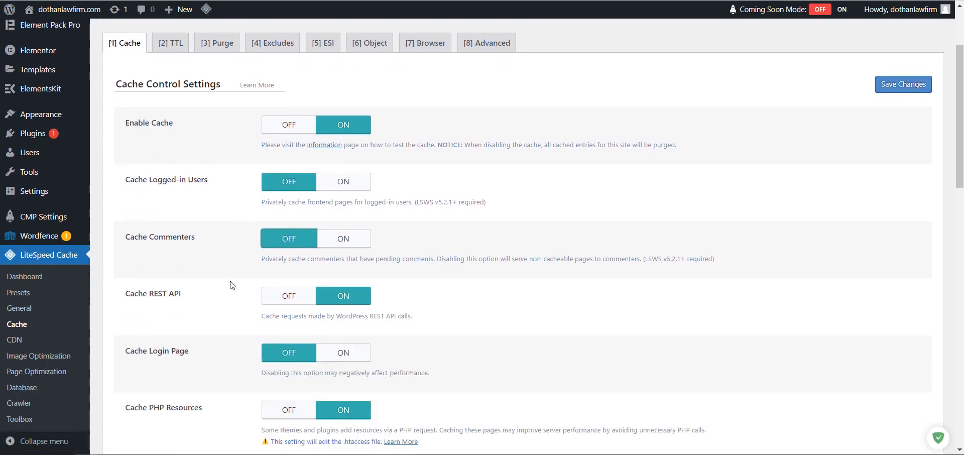
{"action": "left_click", "coordinate": [283, 295]}
{"action": "scroll", "coordinate": [236, 294], "scroll_direction": "down", "scroll_amount": 2}
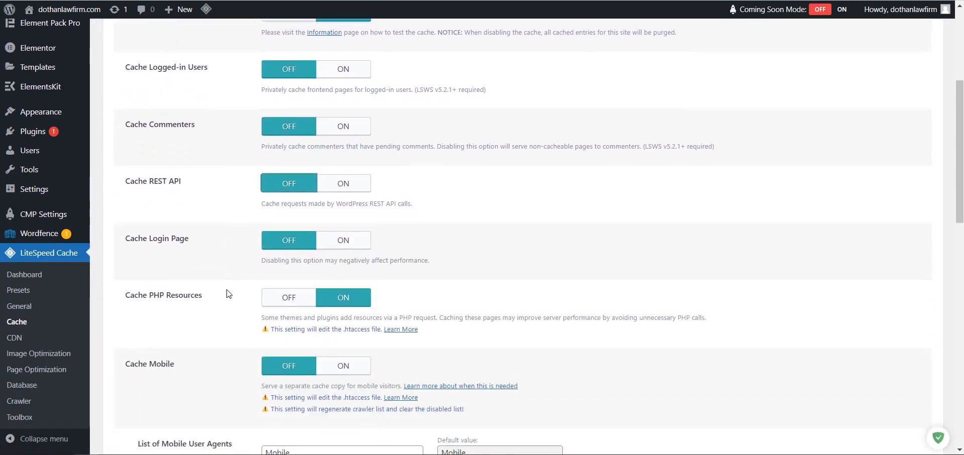
{"action": "scroll", "coordinate": [331, 296], "scroll_direction": "down", "scroll_amount": 3}
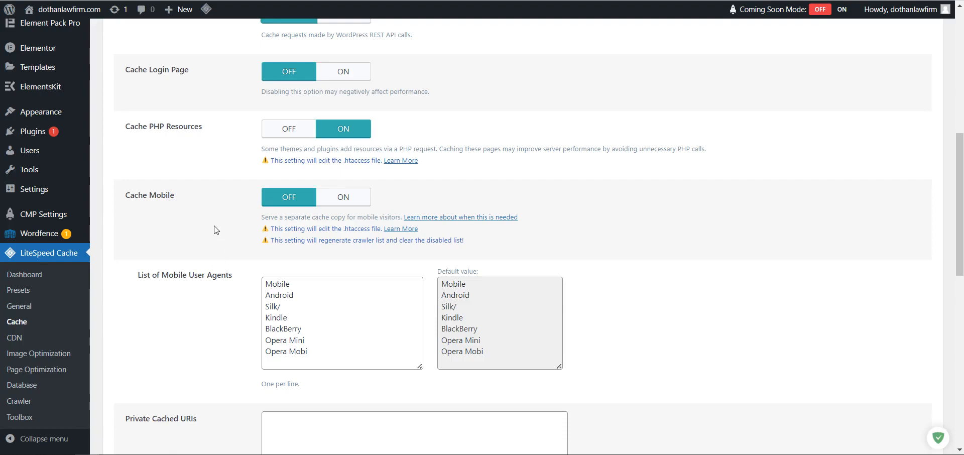
{"action": "scroll", "coordinate": [208, 256], "scroll_direction": "down", "scroll_amount": 3}
{"action": "scroll", "coordinate": [207, 257], "scroll_direction": "down", "scroll_amount": 7}
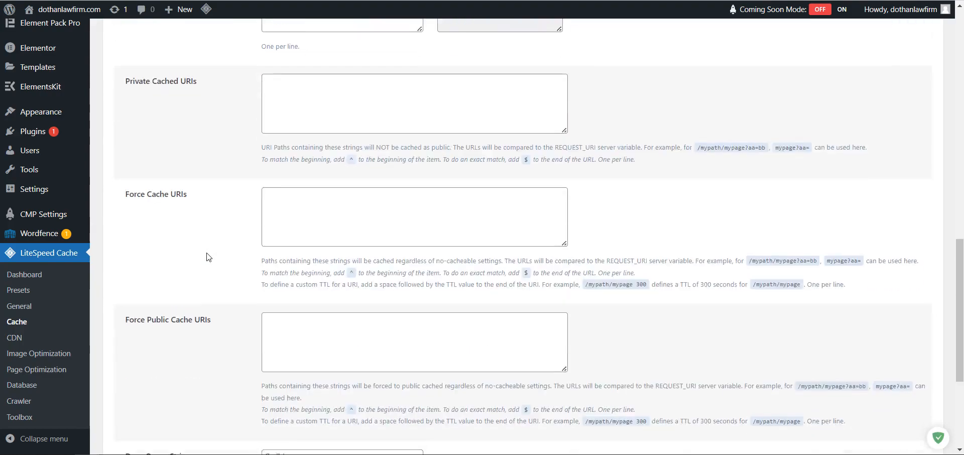
{"action": "scroll", "coordinate": [207, 255], "scroll_direction": "up", "scroll_amount": 15}
{"action": "scroll", "coordinate": [209, 253], "scroll_direction": "up", "scroll_amount": 2}
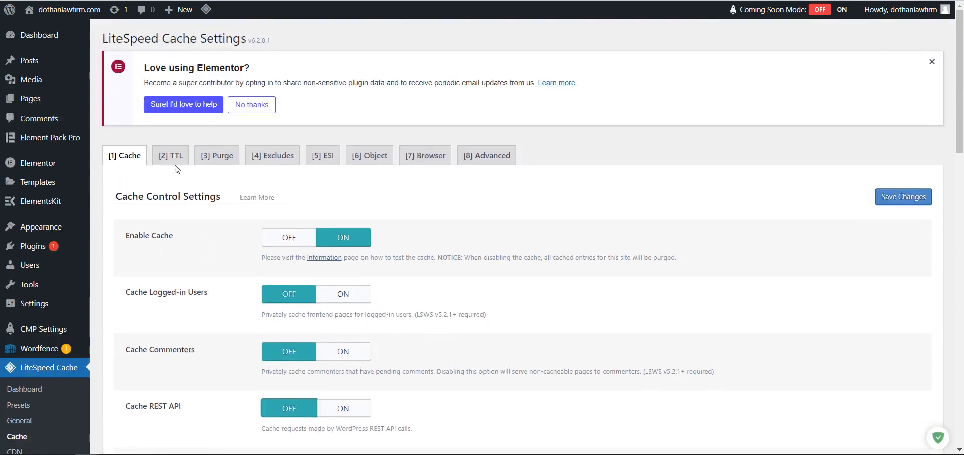
Review the TTL, Purge, Excludes, ESI and Object tabs; Object Cache off, lifetime 360 seconds.
{"action": "left_click", "coordinate": [170, 157]}
{"action": "left_click", "coordinate": [207, 160]}
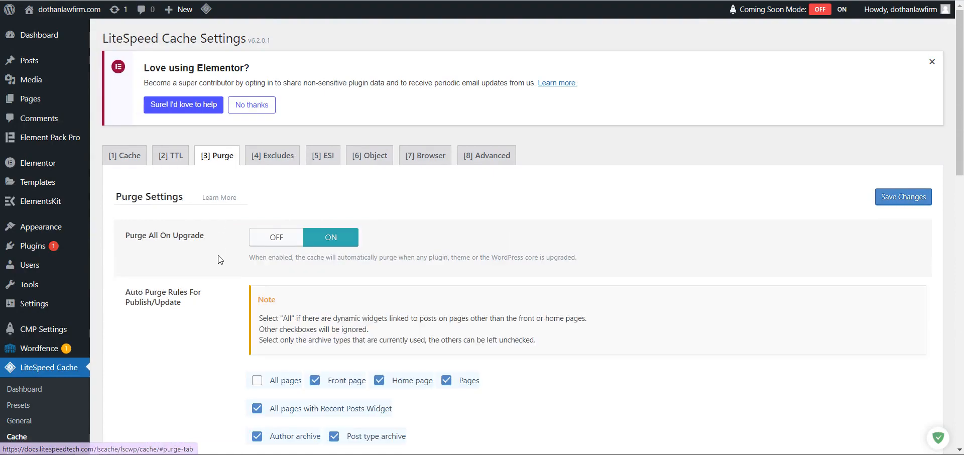
{"action": "scroll", "coordinate": [219, 259], "scroll_direction": "down", "scroll_amount": 4}
{"action": "scroll", "coordinate": [217, 258], "scroll_direction": "down", "scroll_amount": 8}
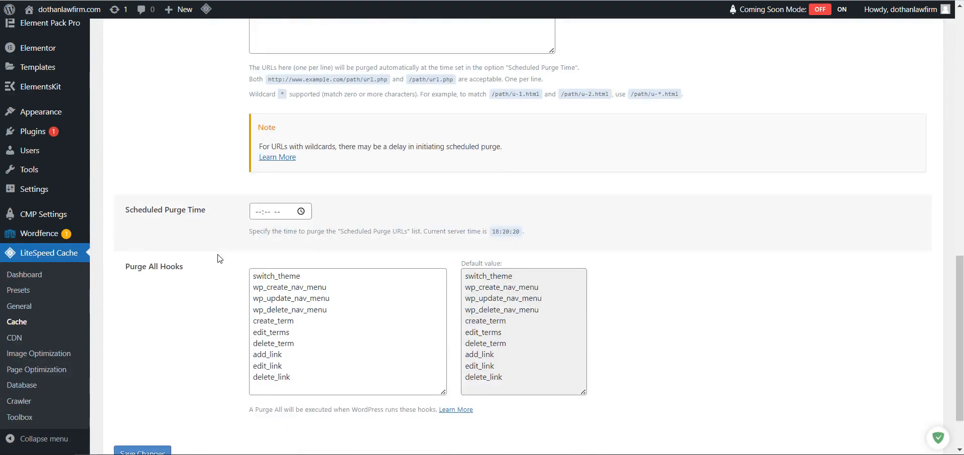
{"action": "scroll", "coordinate": [219, 253], "scroll_direction": "up", "scroll_amount": 12}
{"action": "left_click", "coordinate": [272, 155]}
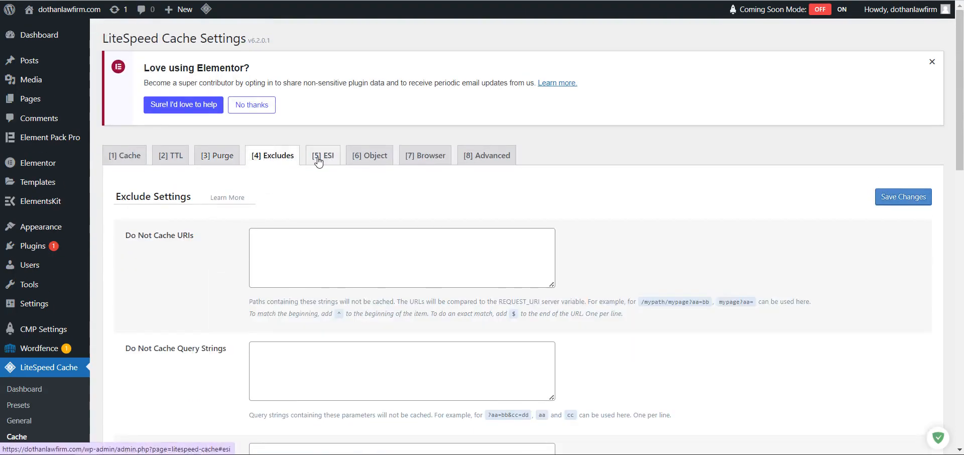
{"action": "left_click", "coordinate": [321, 155]}
{"action": "scroll", "coordinate": [246, 292], "scroll_direction": "down", "scroll_amount": 1}
{"action": "scroll", "coordinate": [246, 293], "scroll_direction": "down", "scroll_amount": 7}
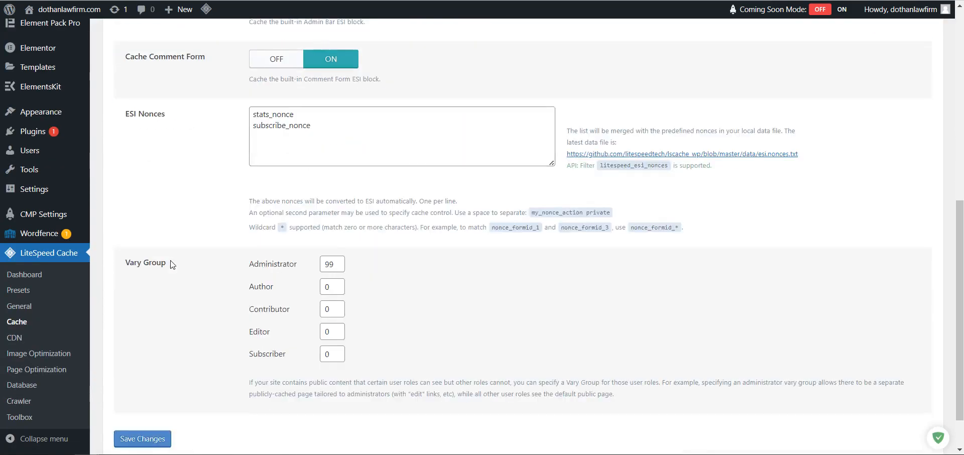
{"action": "scroll", "coordinate": [234, 317], "scroll_direction": "up", "scroll_amount": 8}
{"action": "left_click", "coordinate": [386, 159]}
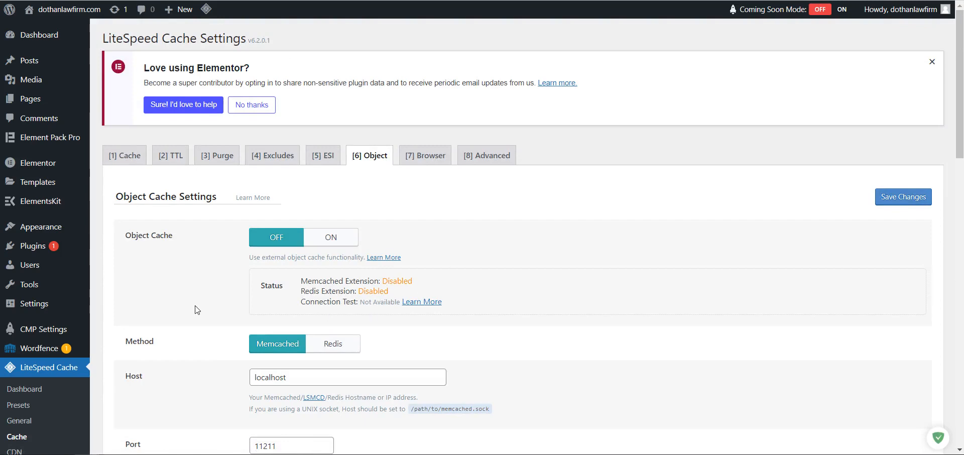
{"action": "scroll", "coordinate": [215, 308], "scroll_direction": "down", "scroll_amount": 1}
{"action": "scroll", "coordinate": [215, 307], "scroll_direction": "down", "scroll_amount": 8}
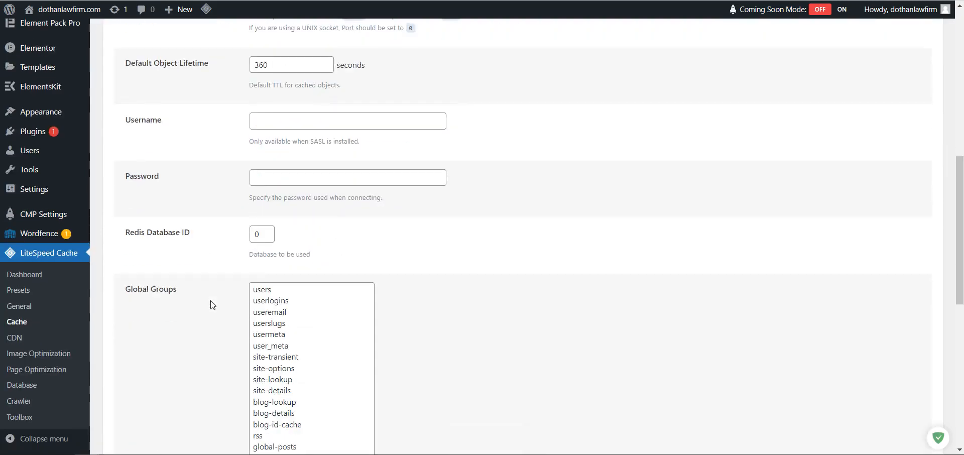
{"action": "scroll", "coordinate": [209, 304], "scroll_direction": "up", "scroll_amount": 8}
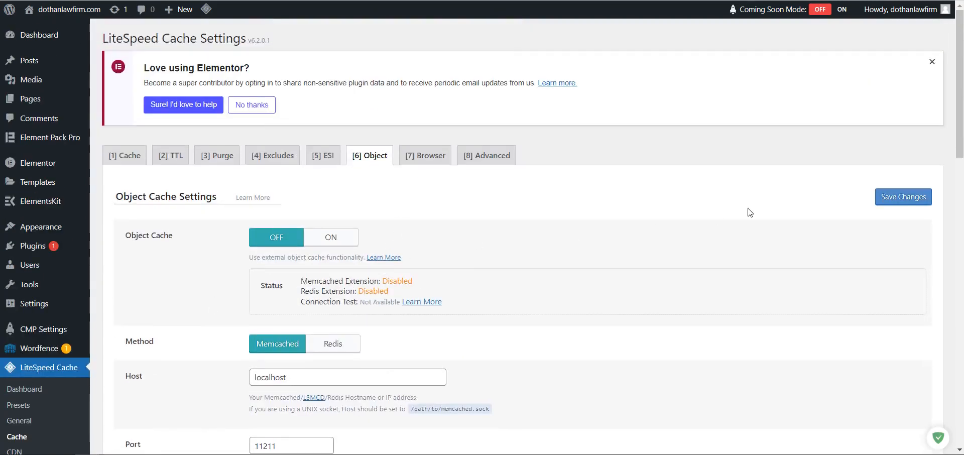
Save the cache settings and sync Page Load Time on the LiteSpeed dashboard.
{"action": "left_click", "coordinate": [895, 202]}
{"action": "left_click", "coordinate": [35, 393]}
{"action": "scroll", "coordinate": [217, 240], "scroll_direction": "down", "scroll_amount": 1}
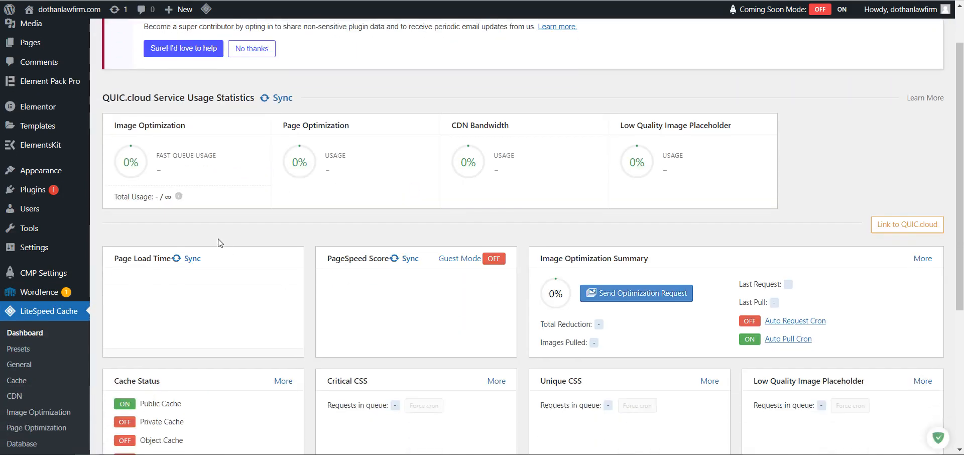
{"action": "left_click", "coordinate": [176, 258]}
{"action": "scroll", "coordinate": [398, 264], "scroll_direction": "down", "scroll_amount": 2}
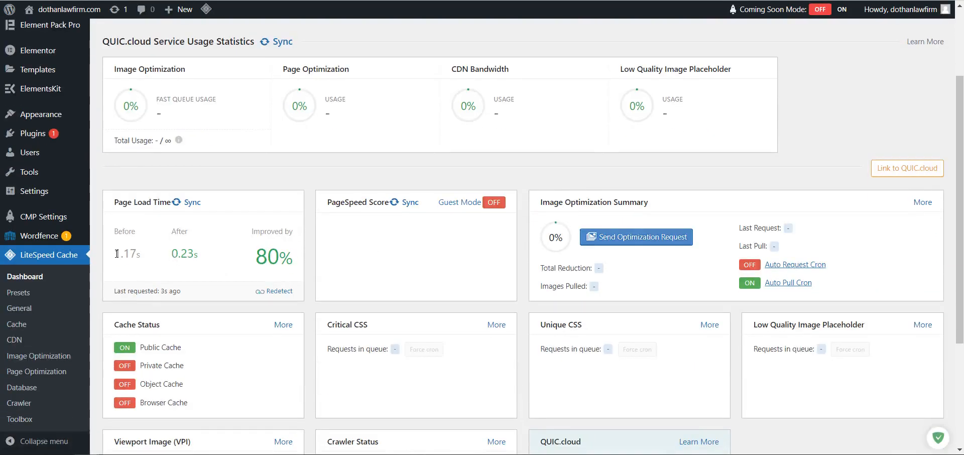
Check the 1.17s before and 0.23s after load times, then sync the PageSpeed Score.
{"action": "double_click", "coordinate": [116, 253]}
{"action": "left_click", "coordinate": [153, 260]}
{"action": "left_click_drag", "start_coordinate": [176, 253], "coordinate": [201, 256]}
{"action": "left_click", "coordinate": [216, 254]}
{"action": "left_click", "coordinate": [405, 204]}
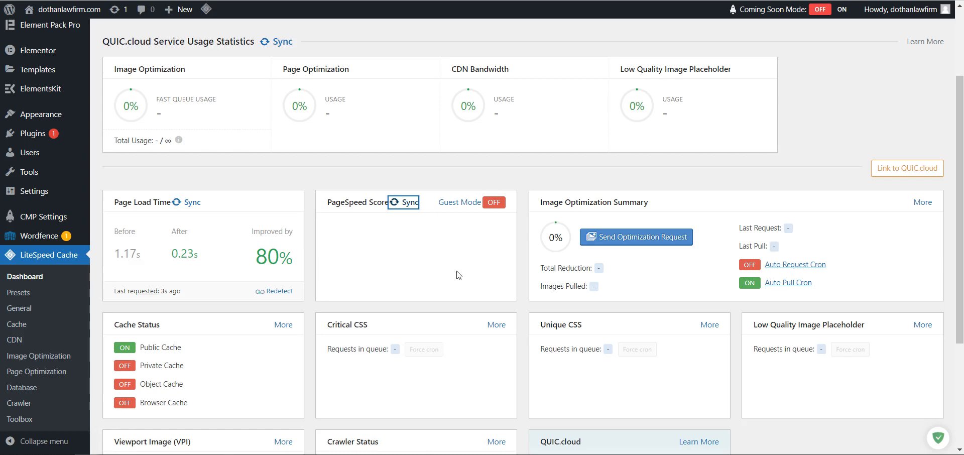
Purge All caches from the admin-bar LiteSpeed menu; PageSpeed now reads 87 before, 86 after.
{"action": "scroll", "coordinate": [474, 266], "scroll_direction": "down", "scroll_amount": 3}
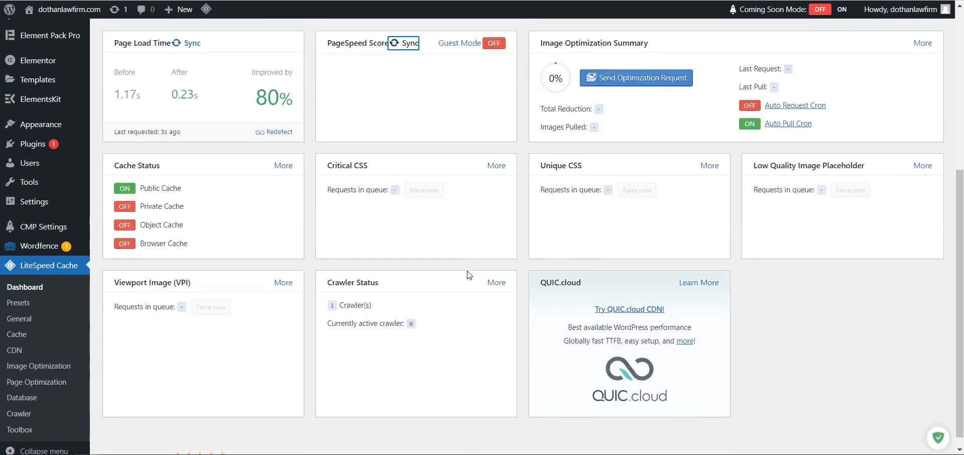
{"action": "scroll", "coordinate": [451, 266], "scroll_direction": "up", "scroll_amount": 3}
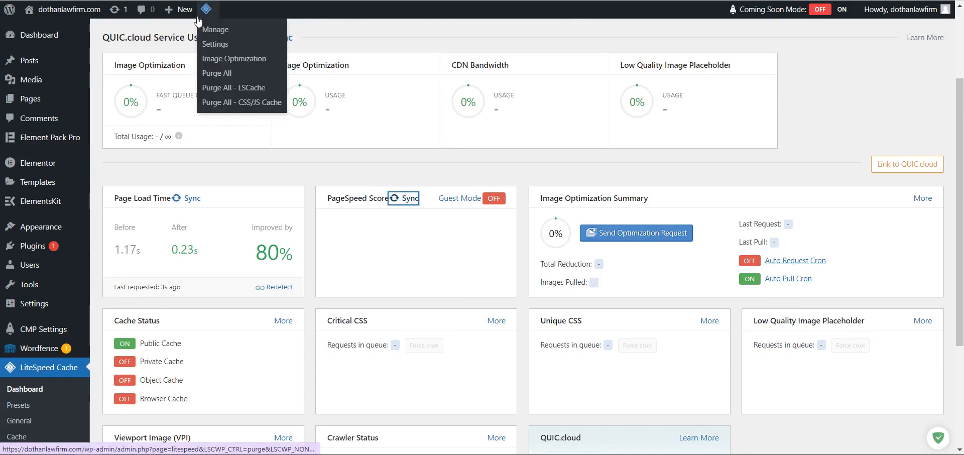
{"action": "mouse_move", "coordinate": [203, 11]}
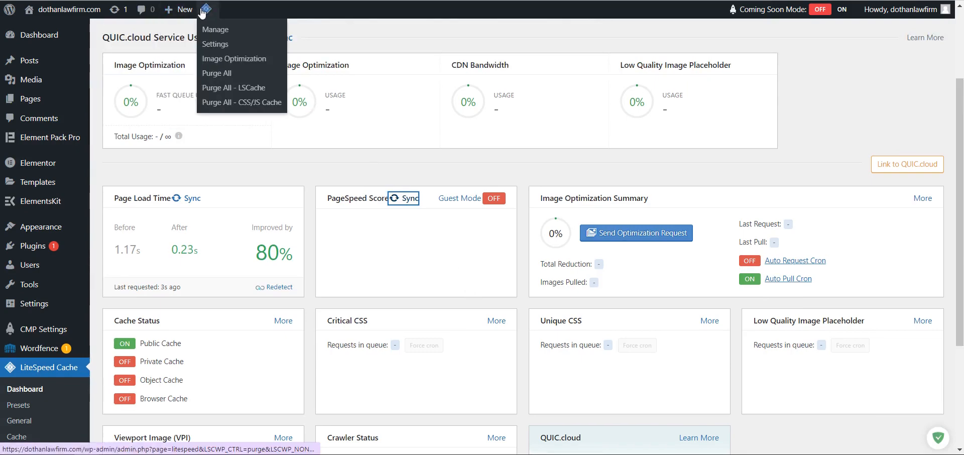
{"action": "left_click", "coordinate": [215, 76]}
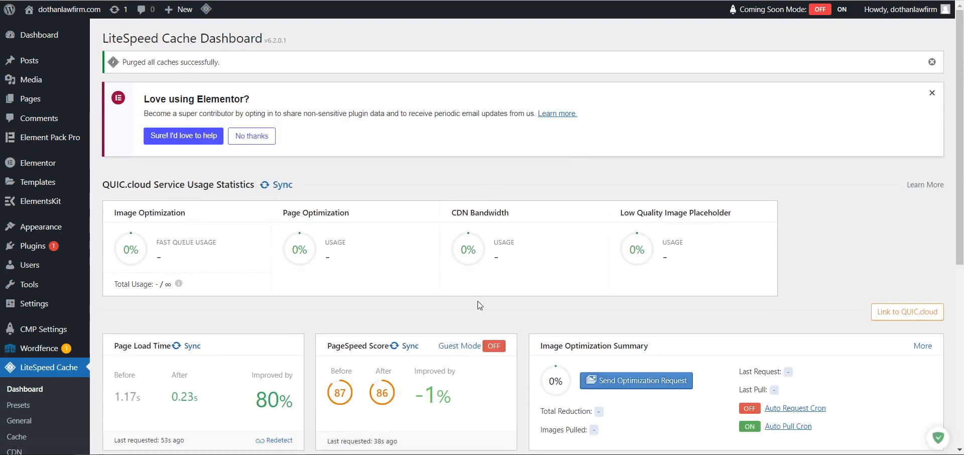
{"action": "scroll", "coordinate": [390, 305], "scroll_direction": "down", "scroll_amount": 3}
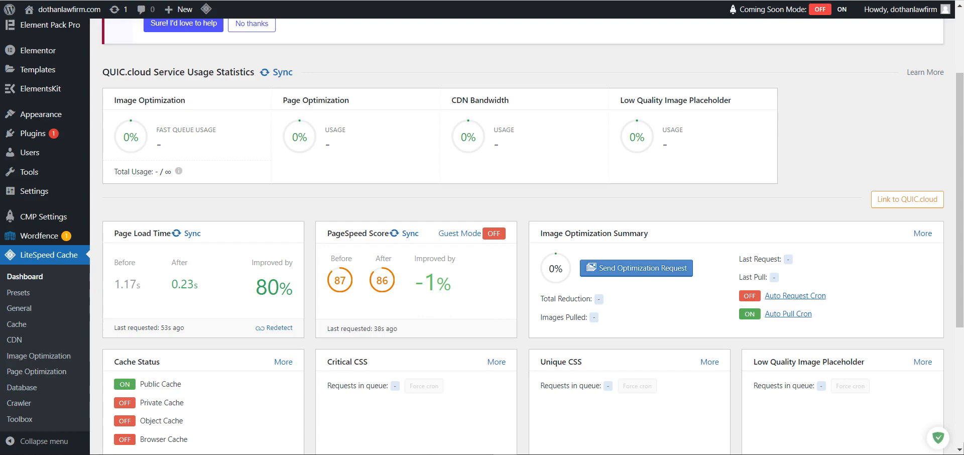
{"action": "key", "text": "alt+Tab"}
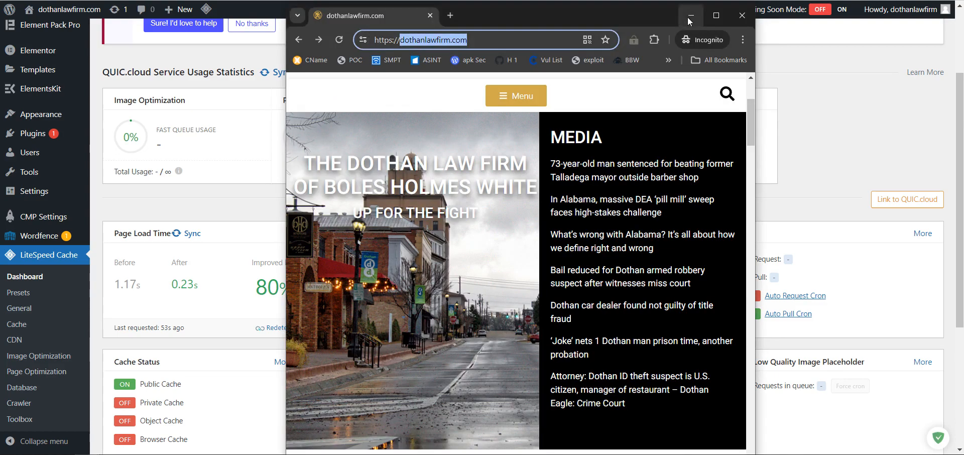
{"action": "key", "text": "F11"}
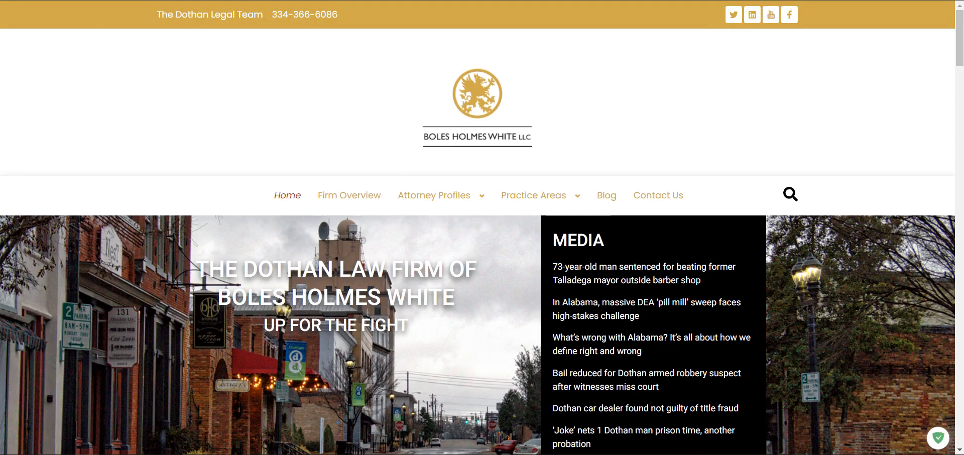
{"action": "right_click", "coordinate": [134, 53]}
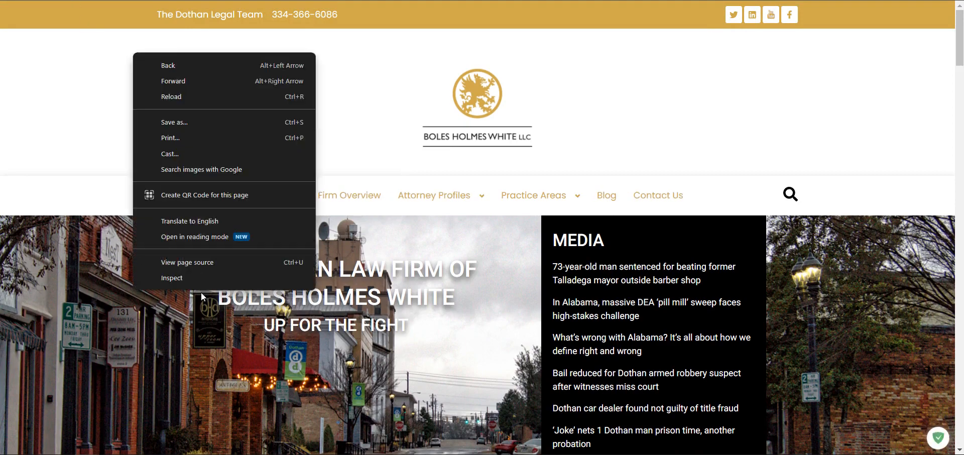
{"action": "left_click", "coordinate": [187, 276]}
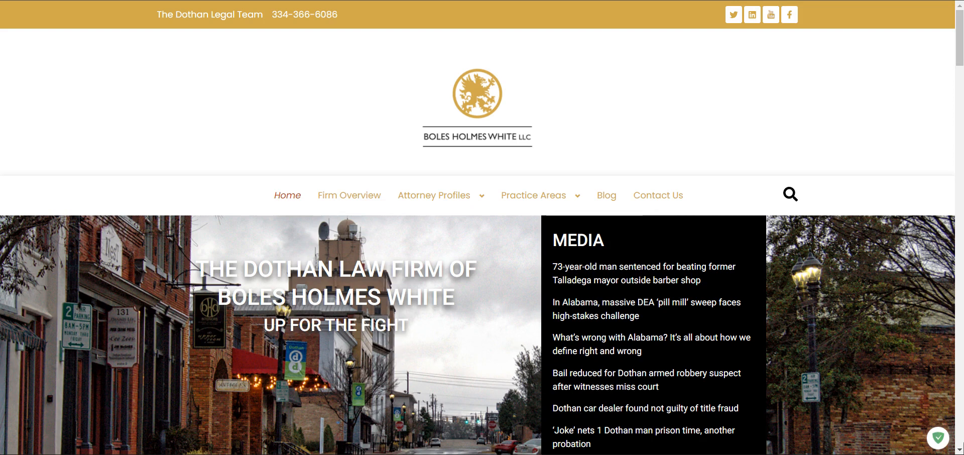
{"action": "left_click_drag", "start_coordinate": [348, 1], "coordinate": [320, 106]}
{"action": "left_click", "coordinate": [556, 71]}
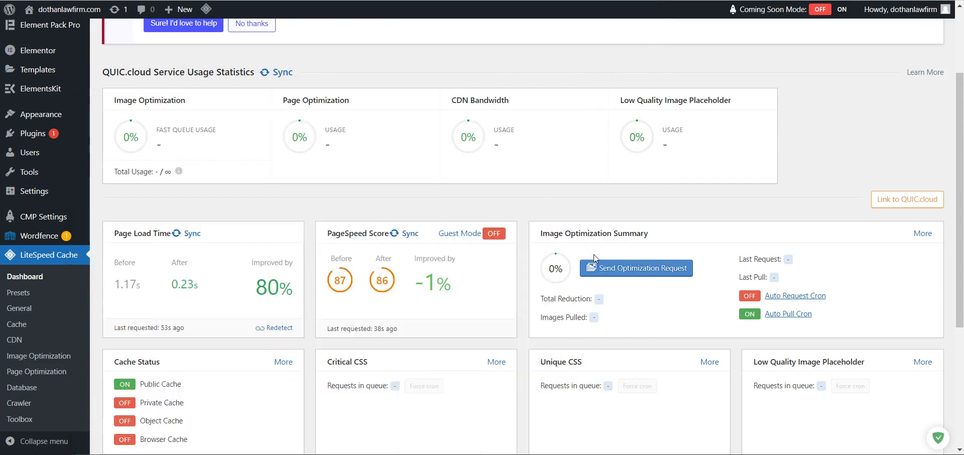
Send the image optimization request and resync PageSpeed Score to 75 before, 93 after.
{"action": "left_click", "coordinate": [656, 275]}
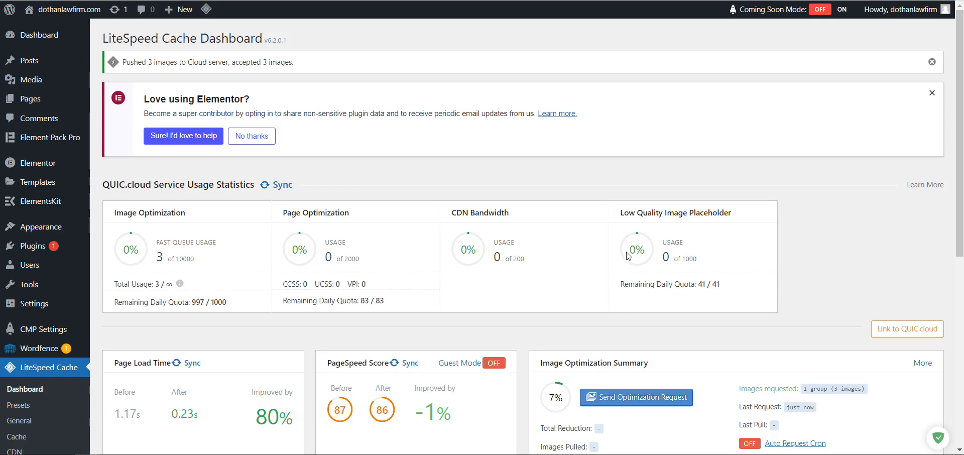
{"action": "scroll", "coordinate": [632, 261], "scroll_direction": "down", "scroll_amount": 3}
{"action": "left_click", "coordinate": [408, 199]}
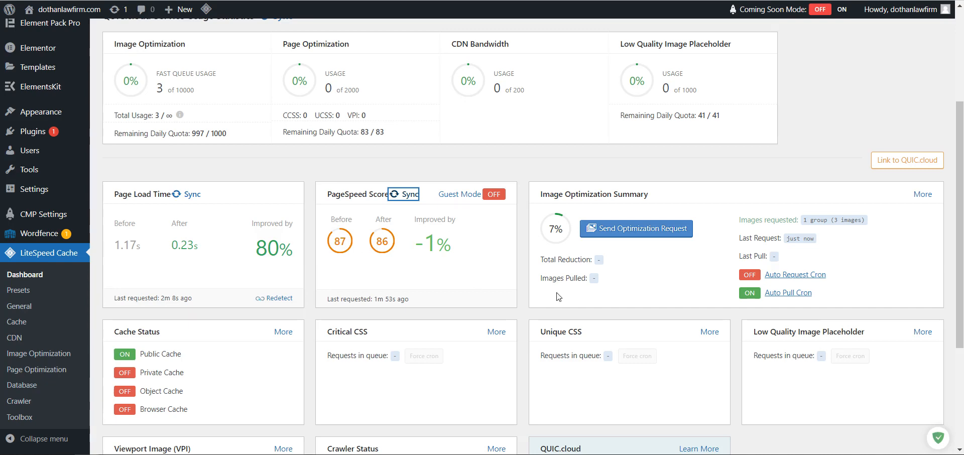
{"action": "scroll", "coordinate": [578, 290], "scroll_direction": "up", "scroll_amount": 1}
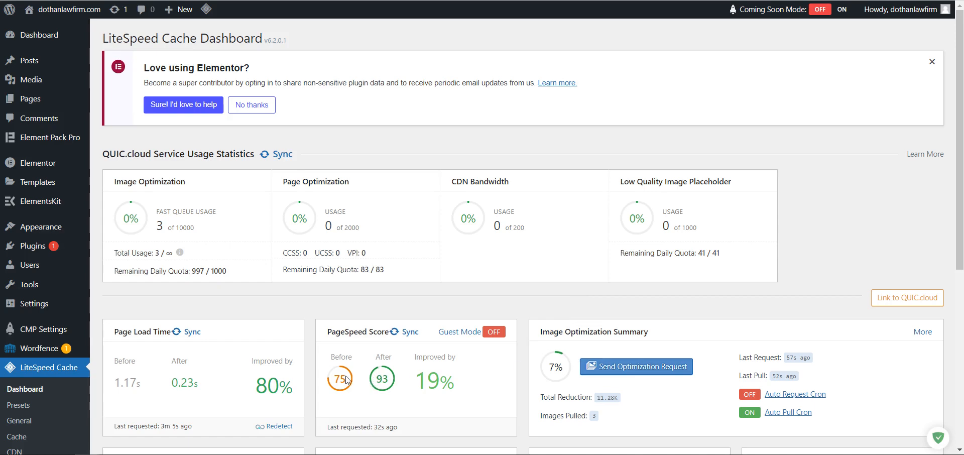
Highlight the 93 After score and the 19% improvement figure in the comparison.
{"action": "double_click", "coordinate": [384, 379]}
{"action": "left_click_drag", "start_coordinate": [415, 380], "coordinate": [457, 386]}
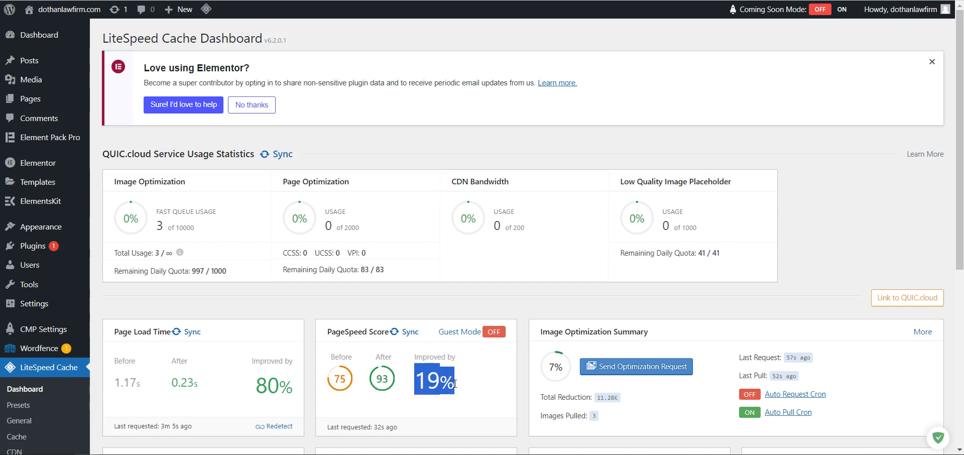
{"action": "scroll", "coordinate": [481, 385], "scroll_direction": "down", "scroll_amount": 2}
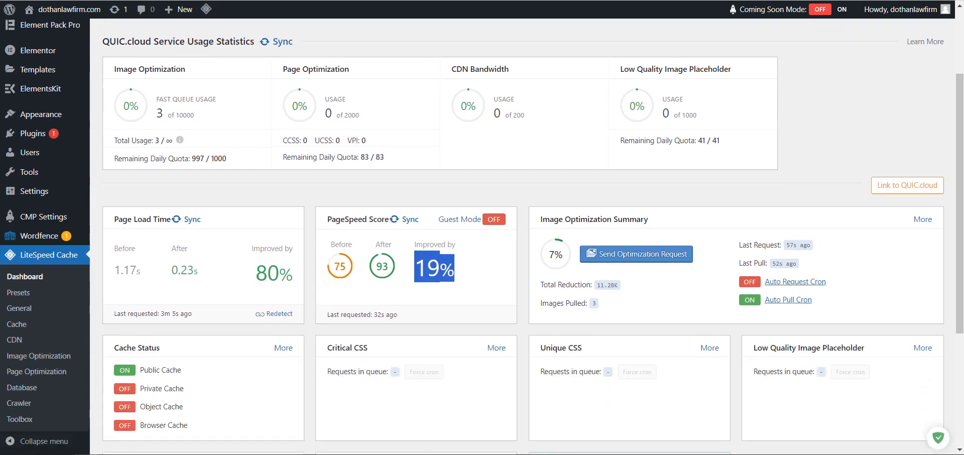
In the private site window, use the LiteSpeed admin-bar menu to Purge All caches.
{"action": "key", "text": "alt+Tab"}
{"action": "left_click_drag", "start_coordinate": [457, 111], "coordinate": [693, 1]}
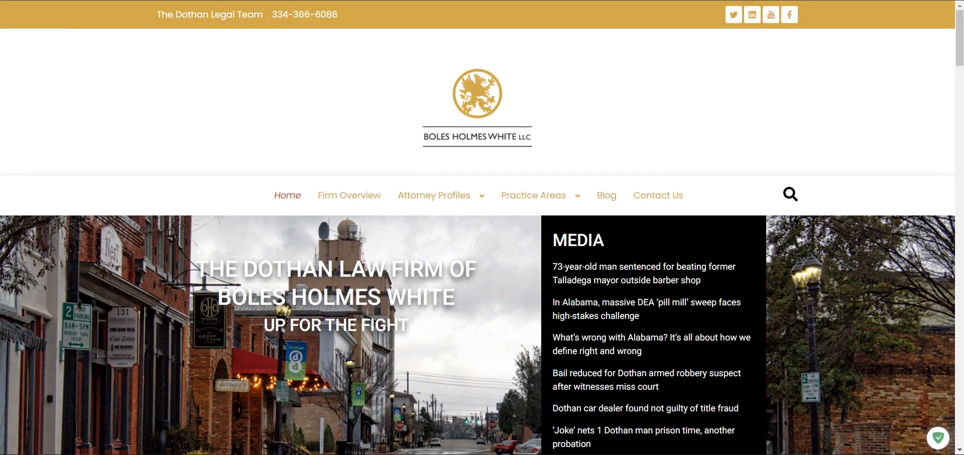
{"action": "left_click_drag", "start_coordinate": [602, 1], "coordinate": [651, 59]}
{"action": "mouse_move", "coordinate": [204, 12]}
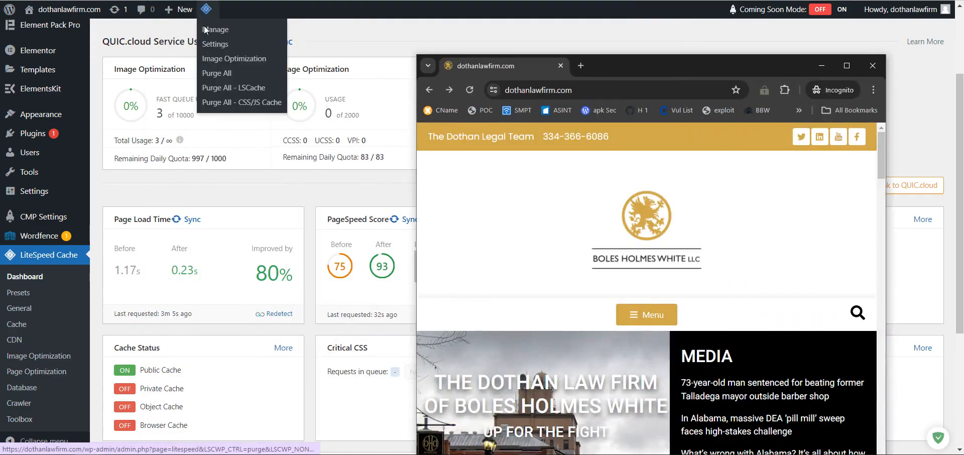
{"action": "left_click", "coordinate": [217, 74]}
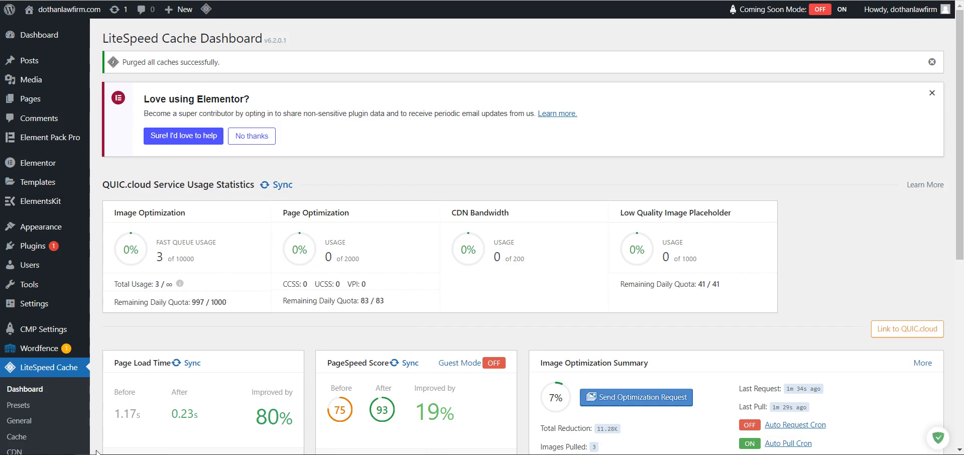
Reload the law firm site full-screen in Incognito, open Inspect, and reload again.
{"action": "mouse_move", "coordinate": [193, 453]}
{"action": "left_click", "coordinate": [357, 419]}
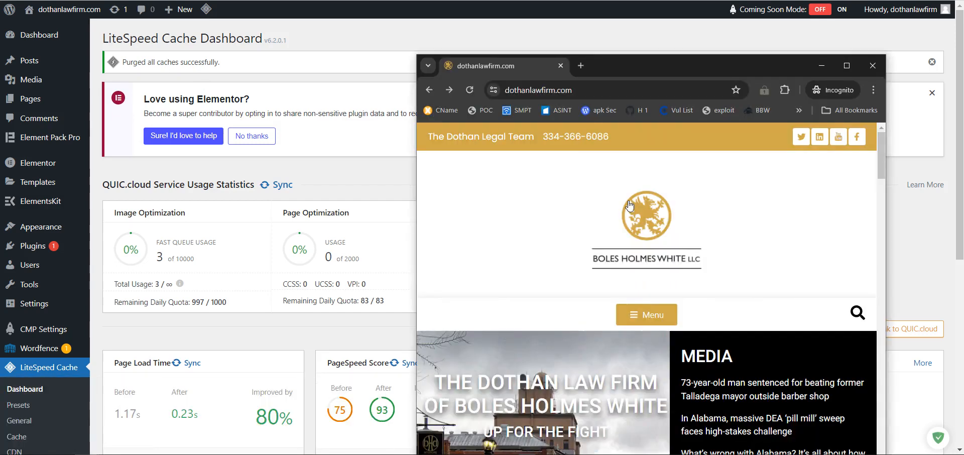
{"action": "left_click", "coordinate": [470, 93]}
{"action": "key", "text": "F11"}
{"action": "right_click", "coordinate": [279, 61]}
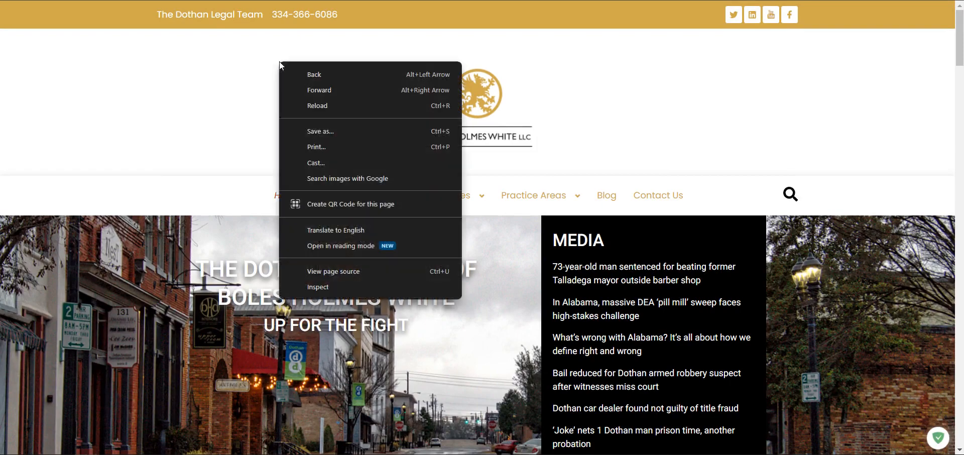
{"action": "left_click", "coordinate": [339, 299]}
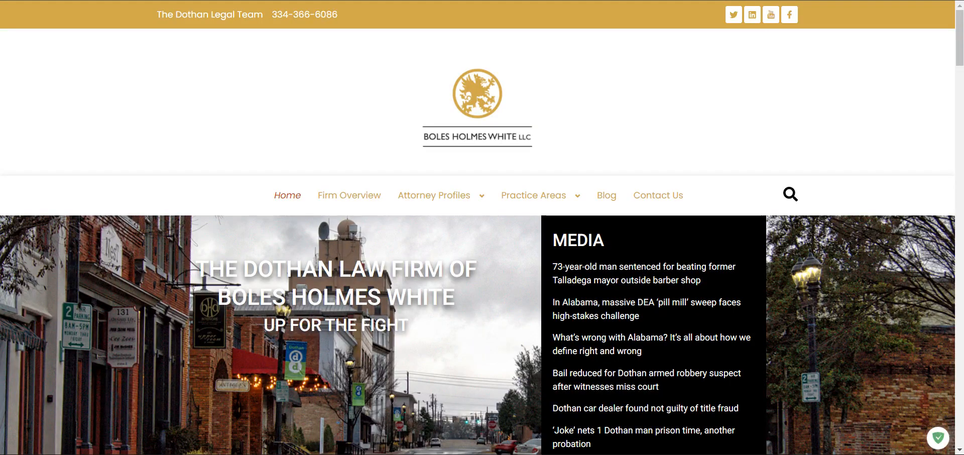
{"action": "key", "text": "F5"}
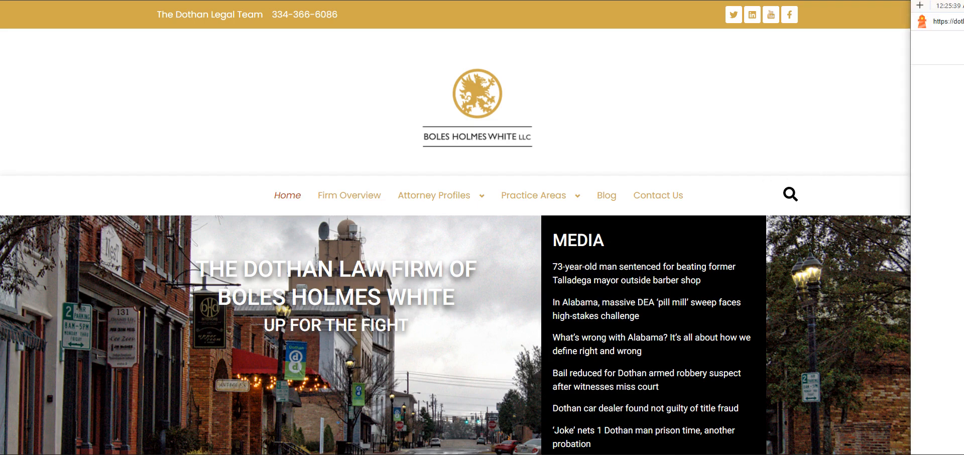
Bring the Lighthouse report window into view and highlight the 3.8 s Speed Index value.
{"action": "left_click_drag", "start_coordinate": [963, 10], "coordinate": [684, 0]}
{"action": "scroll", "coordinate": [443, 114], "scroll_direction": "up", "scroll_amount": 3}
{"action": "mouse_move", "coordinate": [363, 162]}
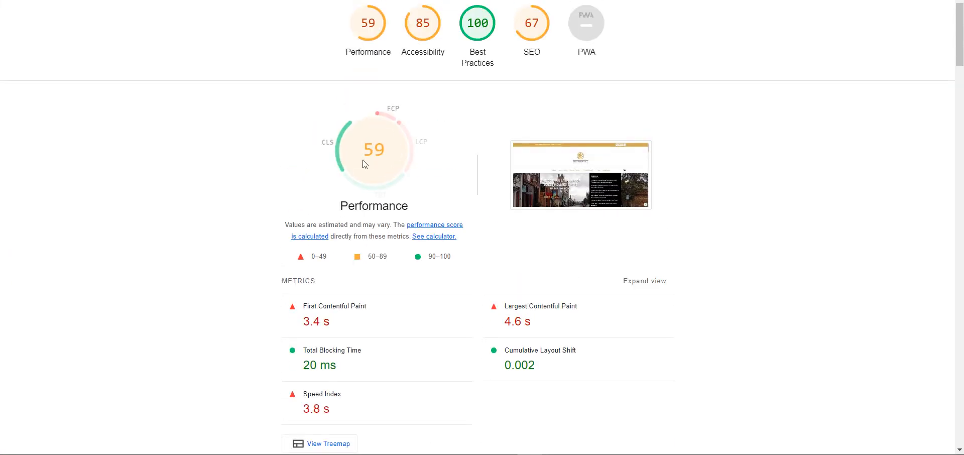
{"action": "scroll", "coordinate": [295, 256], "scroll_direction": "down", "scroll_amount": 3}
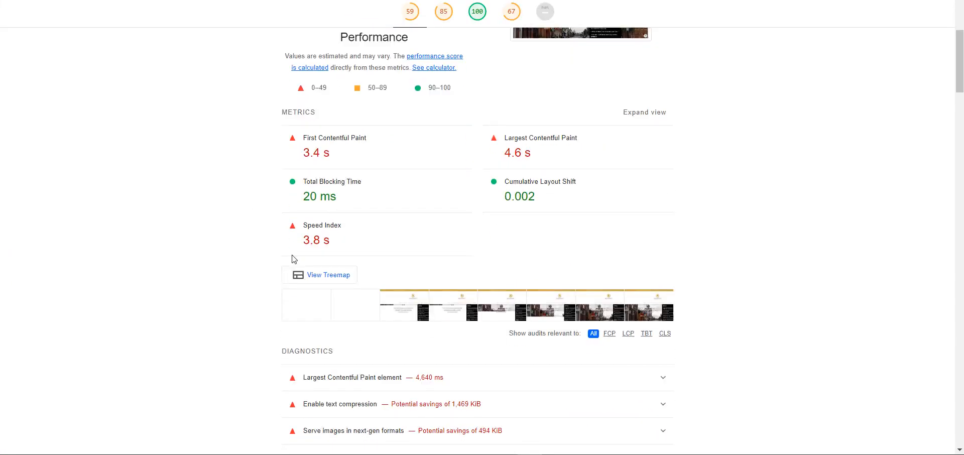
{"action": "left_click_drag", "start_coordinate": [339, 245], "coordinate": [306, 240]}
{"action": "left_click", "coordinate": [317, 241]}
{"action": "left_click", "coordinate": [306, 240]}
{"action": "left_click_drag", "start_coordinate": [302, 240], "coordinate": [334, 242]}
{"action": "scroll", "coordinate": [271, 250], "scroll_direction": "down", "scroll_amount": 4}
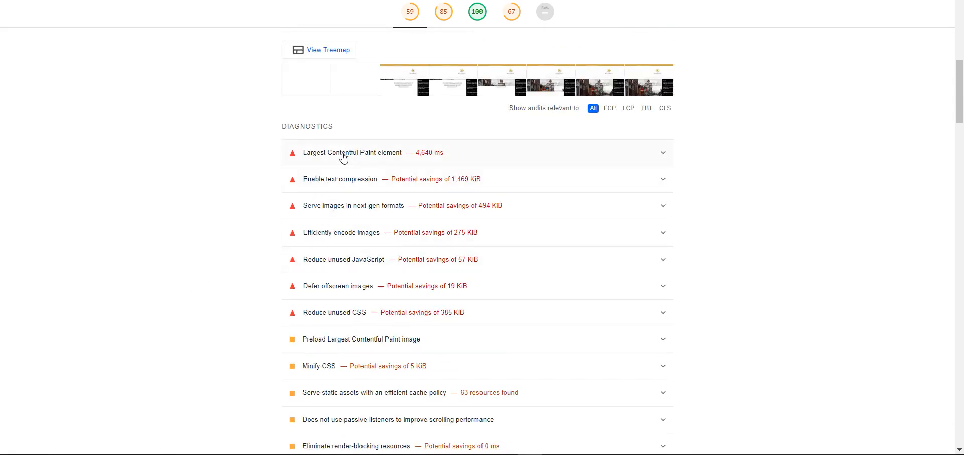
Expand and collapse the Enable text compression diagnostic, then scroll back up the report.
{"action": "left_click", "coordinate": [379, 186]}
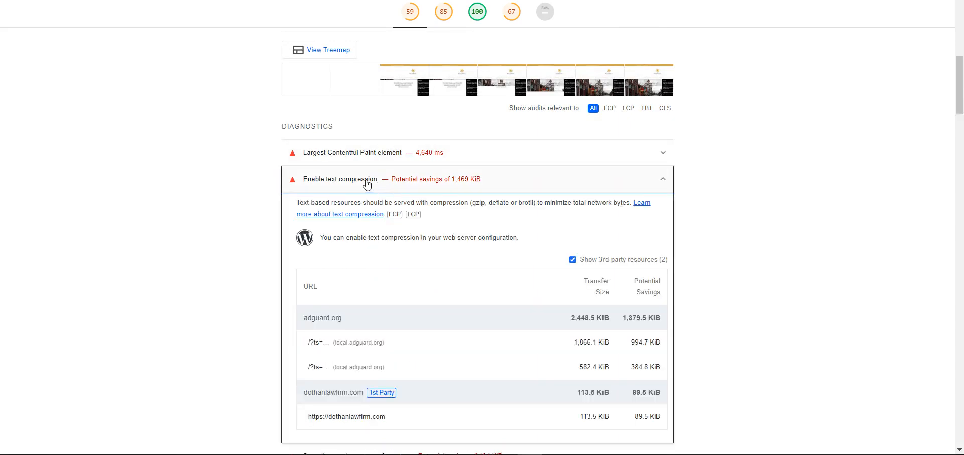
{"action": "left_click", "coordinate": [414, 186]}
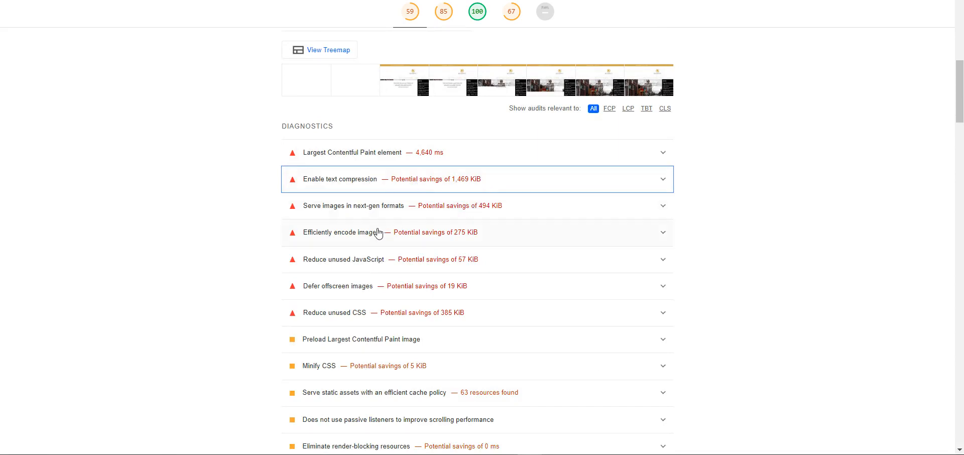
{"action": "scroll", "coordinate": [394, 289], "scroll_direction": "down", "scroll_amount": 5}
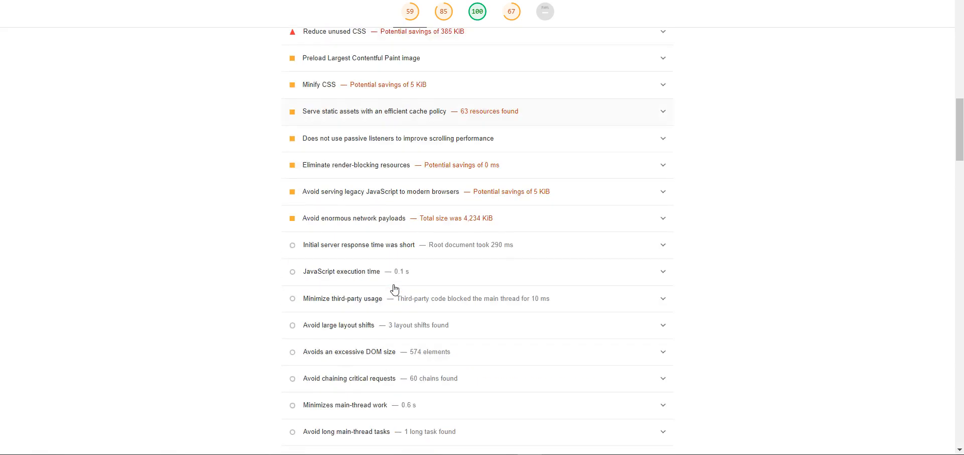
{"action": "scroll", "coordinate": [394, 290], "scroll_direction": "up", "scroll_amount": 10}
{"action": "scroll", "coordinate": [394, 290], "scroll_direction": "up", "scroll_amount": 3}
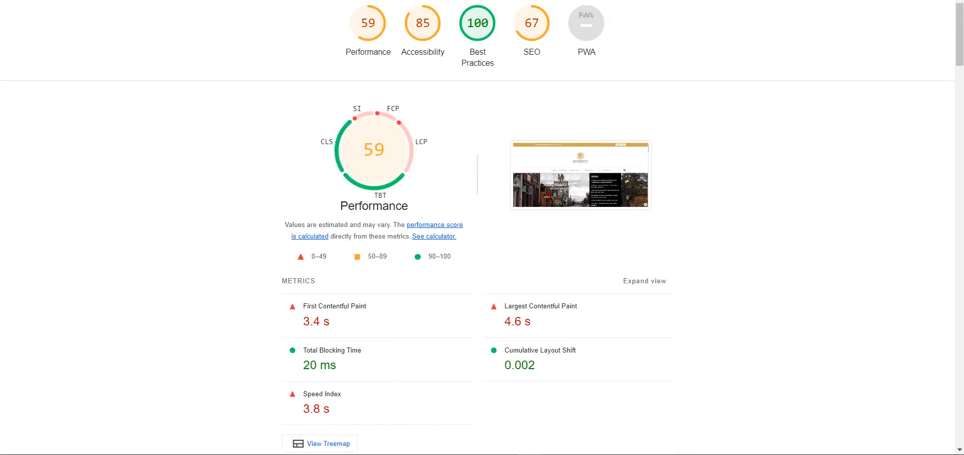
Restore the report to a smaller window and scroll to Diagnostics (text compression 1,469 KiB, next-gen images 494 KiB).
{"action": "left_click", "coordinate": [929, 0]}
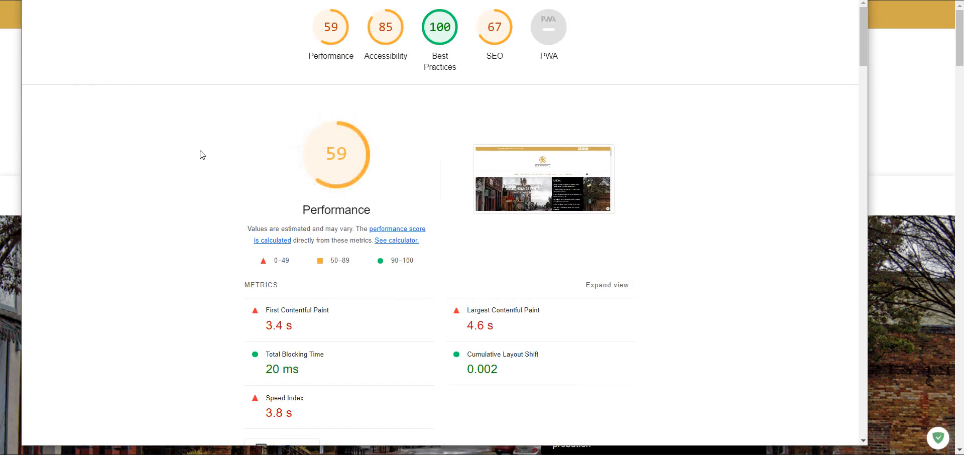
{"action": "scroll", "coordinate": [242, 210], "scroll_direction": "down", "scroll_amount": 2}
{"action": "left_click_drag", "start_coordinate": [299, 306], "coordinate": [266, 295]}
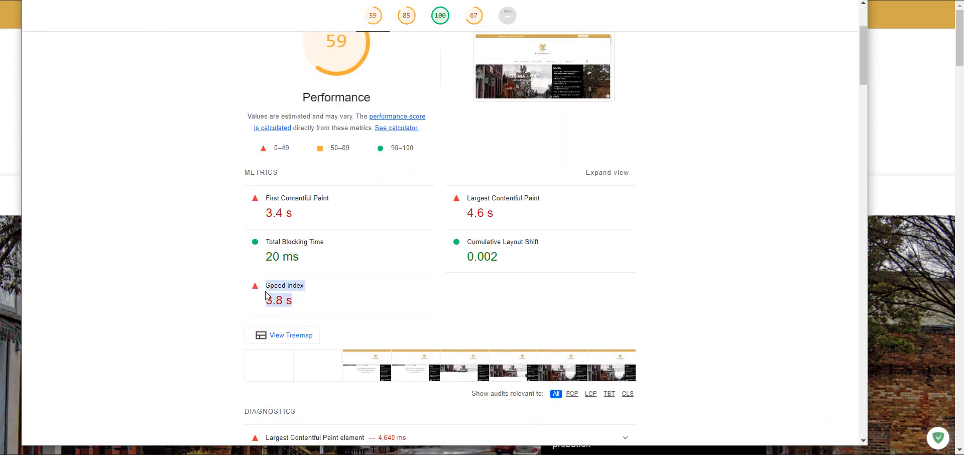
{"action": "scroll", "coordinate": [268, 302], "scroll_direction": "down", "scroll_amount": 3}
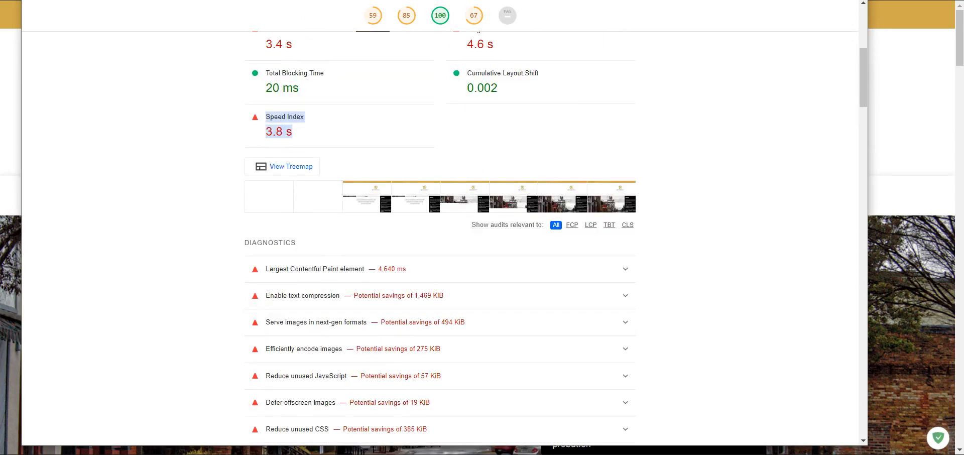
{"action": "left_click", "coordinate": [505, 454]}
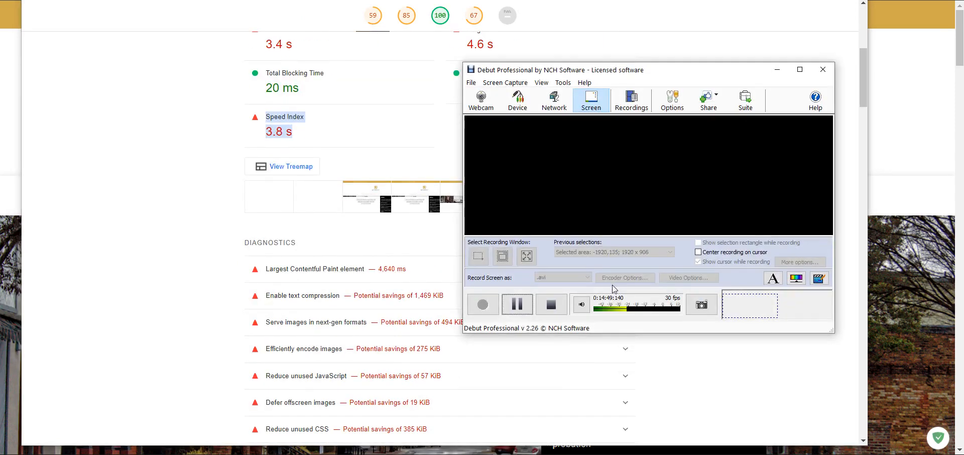